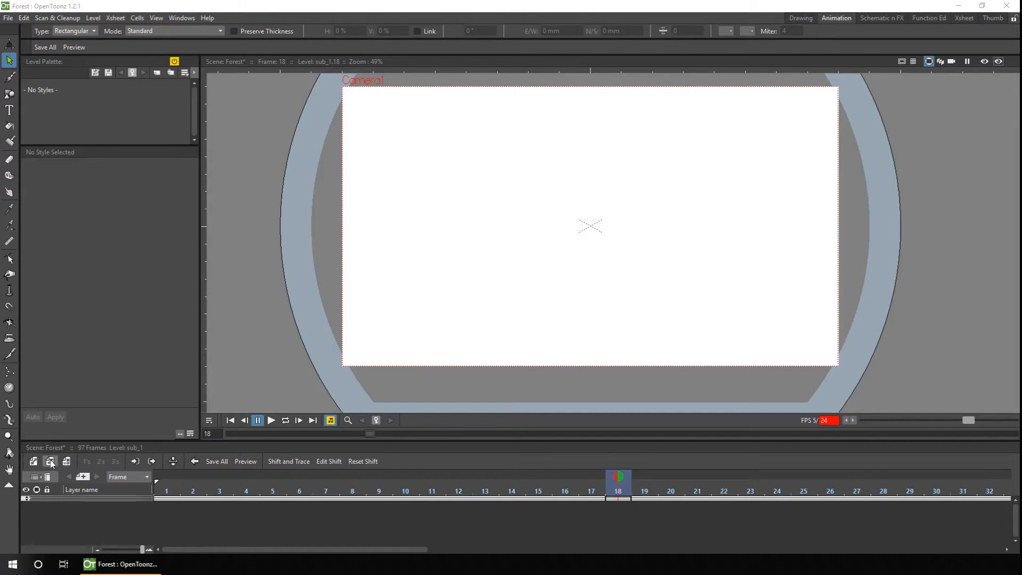
Step: Create a new Toonz raster level at frame 18 and draw a segmented caterpillar outline in black with the 3.4 brush
{"action": "left_click", "coordinate": [51, 463]}
{"action": "left_click", "coordinate": [220, 340]}
{"action": "left_click", "coordinate": [10, 77]}
{"action": "mouse_move", "coordinate": [387, 325]}
{"action": "left_mouse_down"}
{"action": "mouse_move", "coordinate": [476, 315]}
{"action": "mouse_move", "coordinate": [472, 345]}
{"action": "left_mouse_up"}
{"action": "scroll", "coordinate": [457, 314], "scroll_direction": "up", "scroll_amount": 5}
{"action": "left_click_drag", "start_coordinate": [430, 305], "coordinate": [425, 347]}
{"action": "scroll", "coordinate": [537, 306], "scroll_direction": "down", "scroll_amount": 2}
Step: Add a muted green style (H 95, S 22, V 56) and set the brush to draw order Under All with size 32.26
{"action": "left_click", "coordinate": [173, 72]}
{"action": "left_click", "coordinate": [88, 208]}
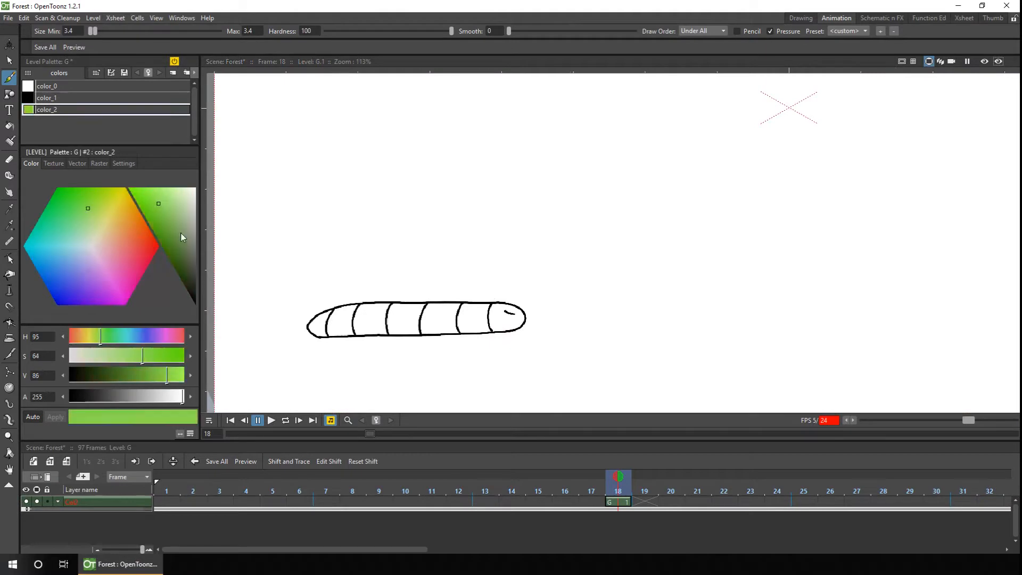
{"action": "left_click", "coordinate": [701, 29]}
{"action": "left_click", "coordinate": [702, 30]}
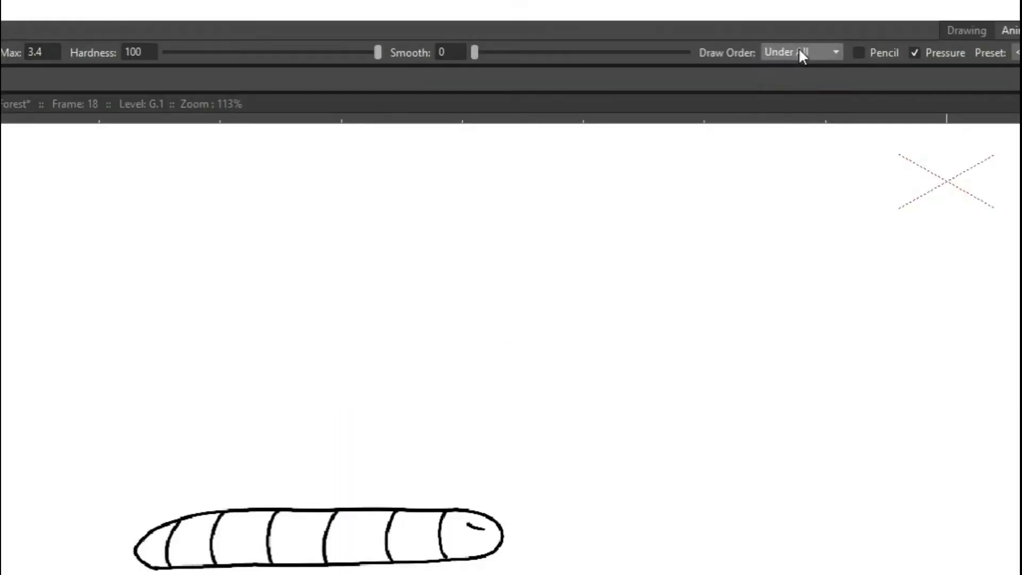
{"action": "left_click_drag", "start_coordinate": [94, 31], "coordinate": [131, 31]}
Step: Paint the whole caterpillar body green beneath its black outline, from tail to head
{"action": "mouse_move", "coordinate": [325, 326]}
{"action": "left_mouse_down"}
{"action": "mouse_move", "coordinate": [466, 313]}
{"action": "mouse_move", "coordinate": [319, 327]}
{"action": "mouse_move", "coordinate": [395, 314]}
{"action": "left_mouse_up"}
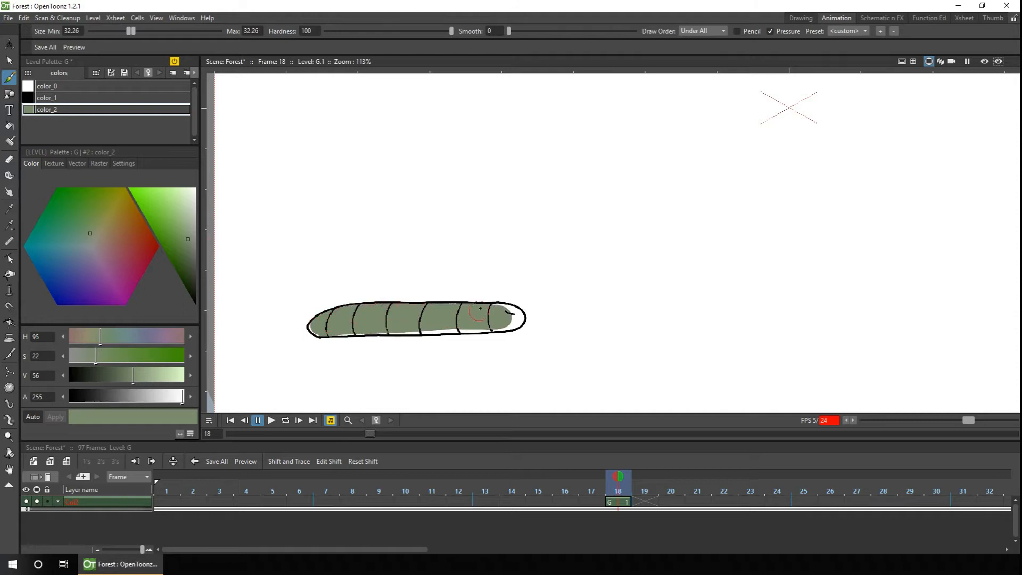
{"action": "mouse_move", "coordinate": [480, 309]}
{"action": "left_mouse_down"}
{"action": "mouse_move", "coordinate": [516, 319]}
{"action": "mouse_move", "coordinate": [503, 322]}
{"action": "left_mouse_up"}
{"action": "mouse_move", "coordinate": [319, 327]}
{"action": "left_mouse_down"}
{"action": "mouse_move", "coordinate": [425, 326]}
{"action": "mouse_move", "coordinate": [485, 324]}
{"action": "left_mouse_up"}
{"action": "key", "text": "a"}
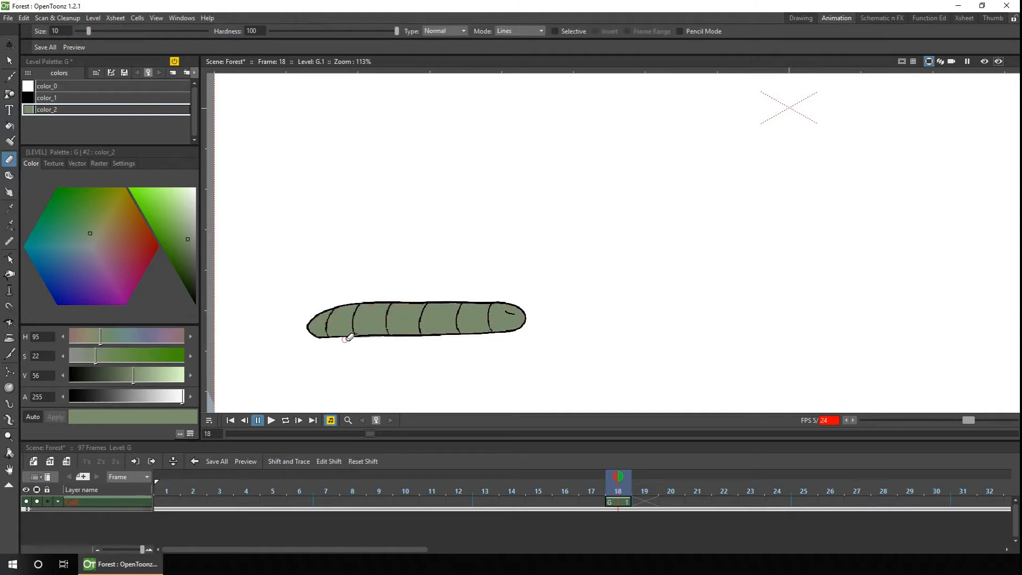
Step: Draw a small eye on the caterpillar's head in black color_1, with brush size 5.41 and draw order Over All
{"action": "key", "text": "b"}
{"action": "left_click", "coordinate": [48, 98]}
{"action": "left_click_drag", "start_coordinate": [131, 31], "coordinate": [97, 31]}
{"action": "left_click_drag", "start_coordinate": [505, 312], "coordinate": [514, 314]}
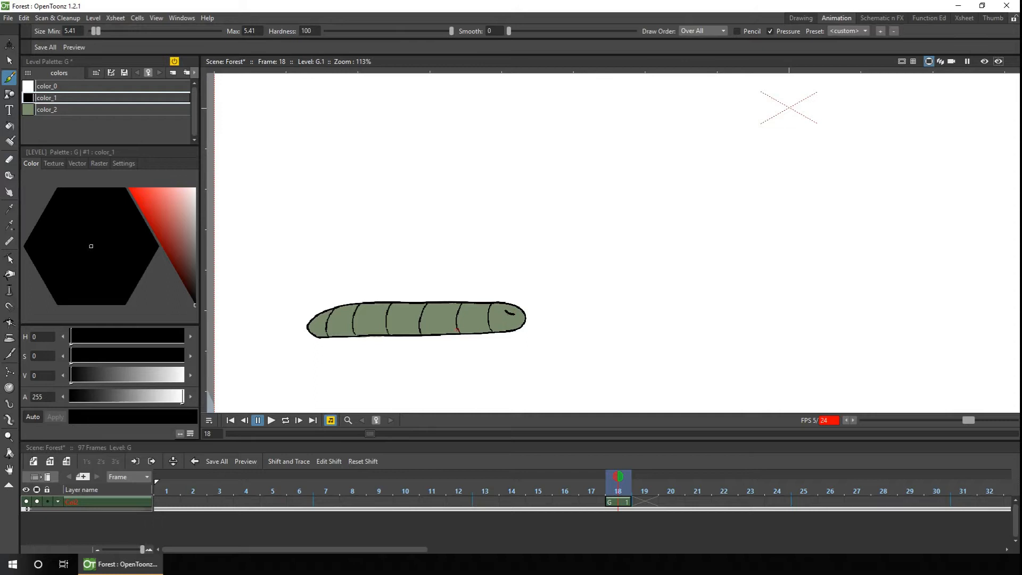
Step: Thicken the caterpillar's eye with a maximum brush size of 9.02 and save the scene
{"action": "scroll", "coordinate": [457, 330], "scroll_direction": "down", "scroll_amount": 6}
{"action": "scroll", "coordinate": [505, 325], "scroll_direction": "up", "scroll_amount": 10}
{"action": "left_click_drag", "start_coordinate": [98, 31], "coordinate": [103, 31]}
{"action": "left_click_drag", "start_coordinate": [424, 310], "coordinate": [436, 313]}
{"action": "scroll", "coordinate": [510, 284], "scroll_direction": "down", "scroll_amount": 10}
{"action": "key", "text": "alt"}
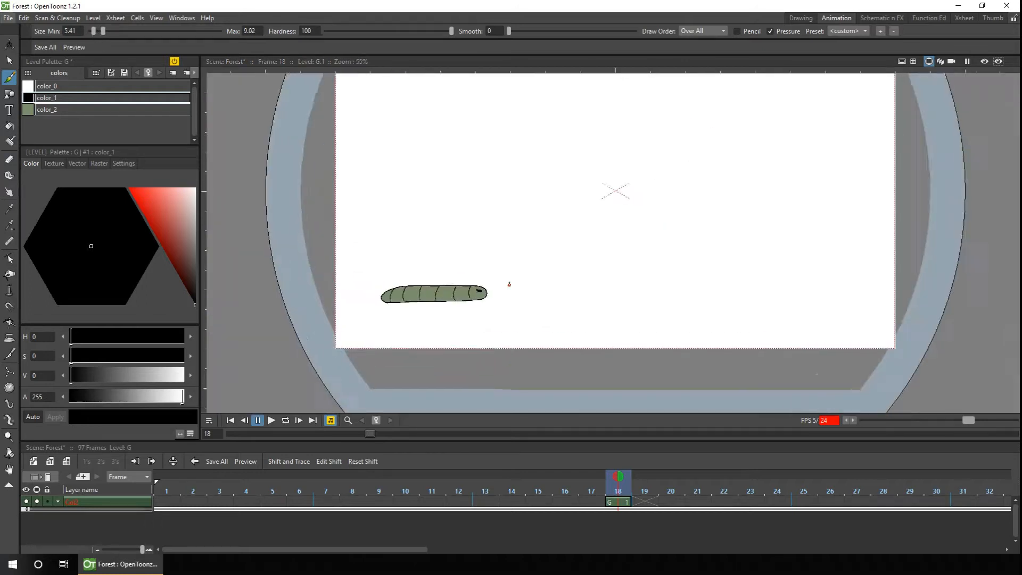
{"action": "scroll", "coordinate": [510, 285], "scroll_direction": "up", "scroll_amount": 3}
{"action": "key", "text": "ctrl+s"}
Step: Change color_2 to a more vivid green with H 95, S 60 and V 70
{"action": "left_click", "coordinate": [47, 109]}
{"action": "left_click_drag", "start_coordinate": [168, 224], "coordinate": [169, 238]}
{"action": "scroll", "coordinate": [345, 300], "scroll_direction": "up", "scroll_amount": 9}
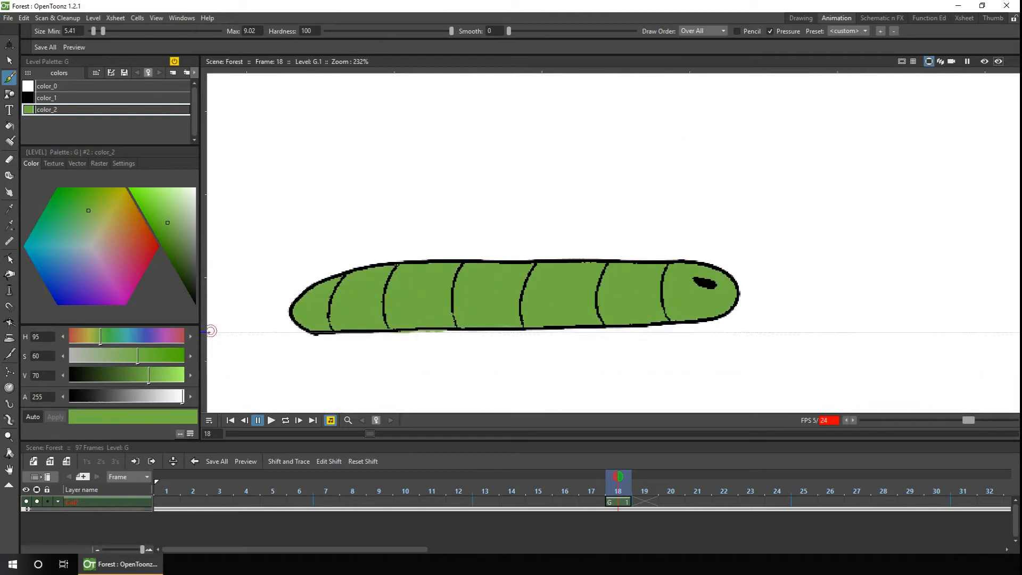
Step: Add a horizontal guide under the caterpillar, rotate the selected drawing slightly so its underside lies along it, and save the scene
{"action": "left_click", "coordinate": [9, 60]}
{"action": "left_click_drag", "start_coordinate": [248, 383], "coordinate": [783, 174]}
{"action": "left_click_drag", "start_coordinate": [515, 279], "coordinate": [314, 334]}
{"action": "left_click", "coordinate": [204, 335]}
{"action": "left_click_drag", "start_coordinate": [787, 171], "coordinate": [793, 181]}
{"action": "left_click", "coordinate": [880, 246]}
{"action": "scroll", "coordinate": [757, 271], "scroll_direction": "down", "scroll_amount": 9}
{"action": "key", "text": "ctrl+s"}
Step: Create a mesh for the caterpillar with 5.08 mm edges and a 5-pixel margin, and move its cells to frame 1
{"action": "left_click_drag", "start_coordinate": [760, 276], "coordinate": [456, 299]}
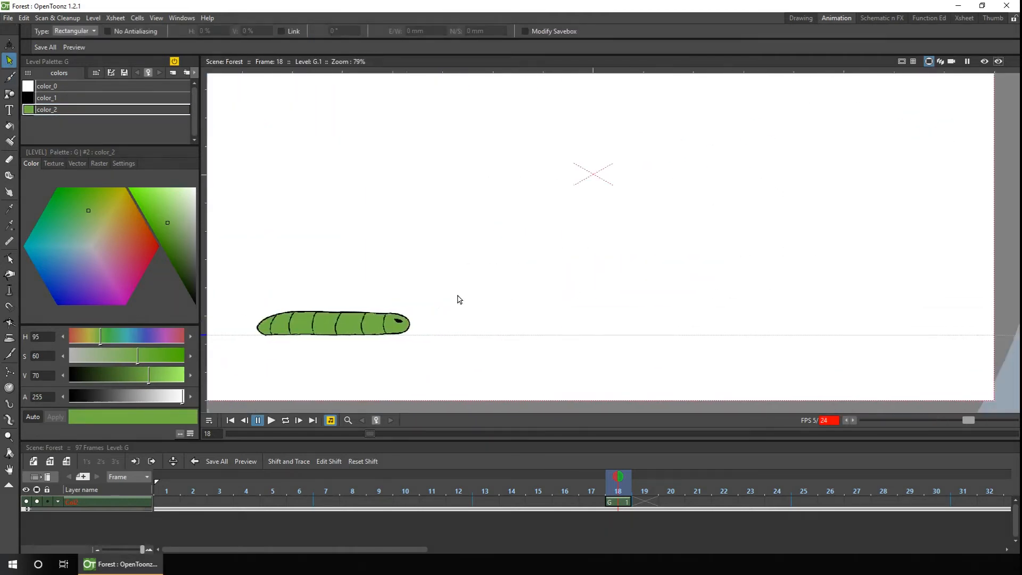
{"action": "scroll", "coordinate": [508, 372], "scroll_direction": "down", "scroll_amount": 3}
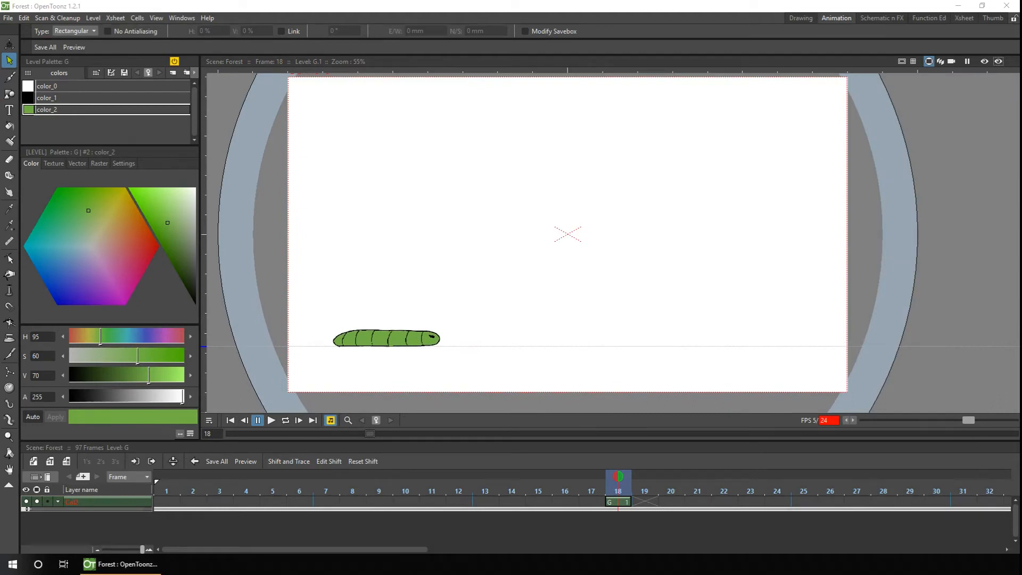
{"action": "left_click", "coordinate": [10, 421]}
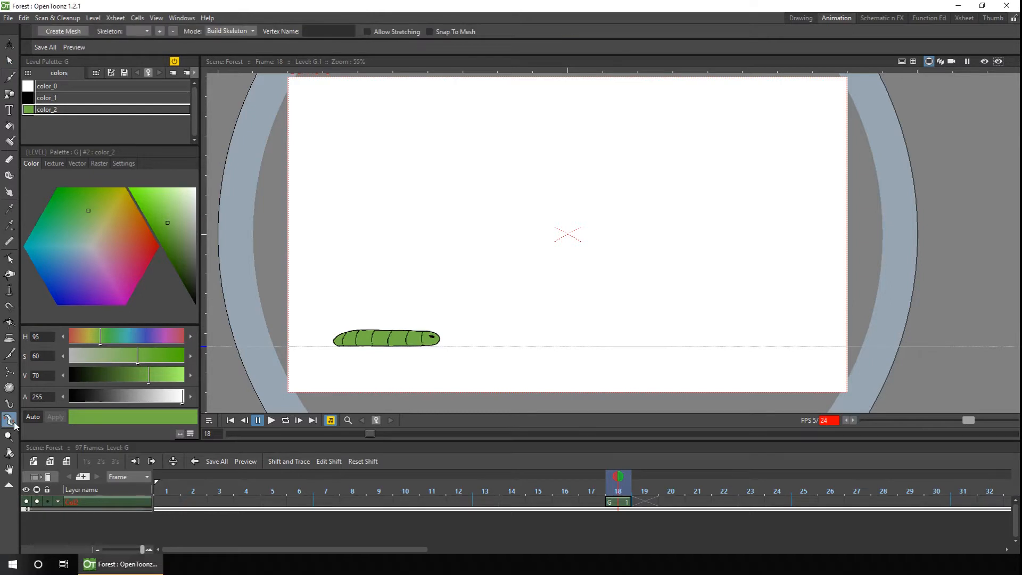
{"action": "left_click", "coordinate": [69, 30]}
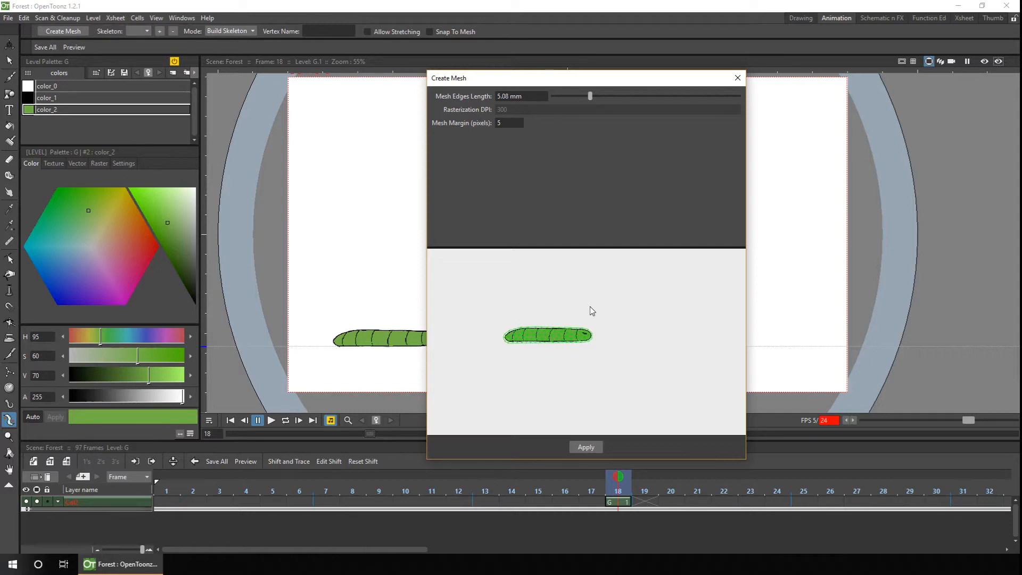
{"action": "left_click", "coordinate": [586, 447]}
{"action": "left_click", "coordinate": [618, 501]}
{"action": "left_click_drag", "start_coordinate": [618, 501], "coordinate": [155, 505]}
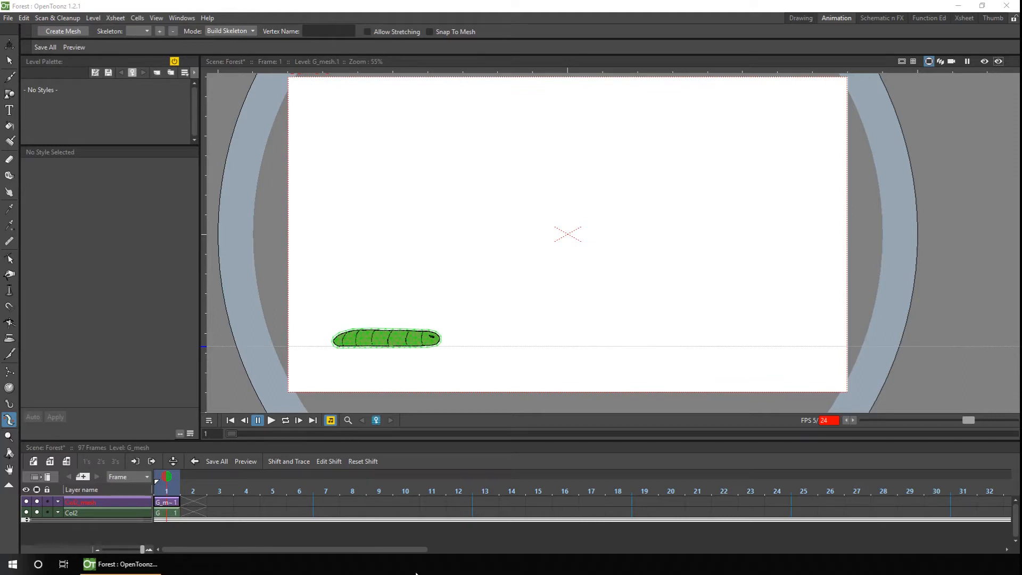
Step: Build a chained skeleton of five vertices running from the caterpillar's head to its tail
{"action": "left_click", "coordinate": [435, 339]}
{"action": "left_click", "coordinate": [413, 340]}
{"action": "left_click", "coordinate": [414, 341]}
{"action": "left_click", "coordinate": [385, 340]}
{"action": "left_click", "coordinate": [357, 340]}
{"action": "left_click", "coordinate": [338, 341]}
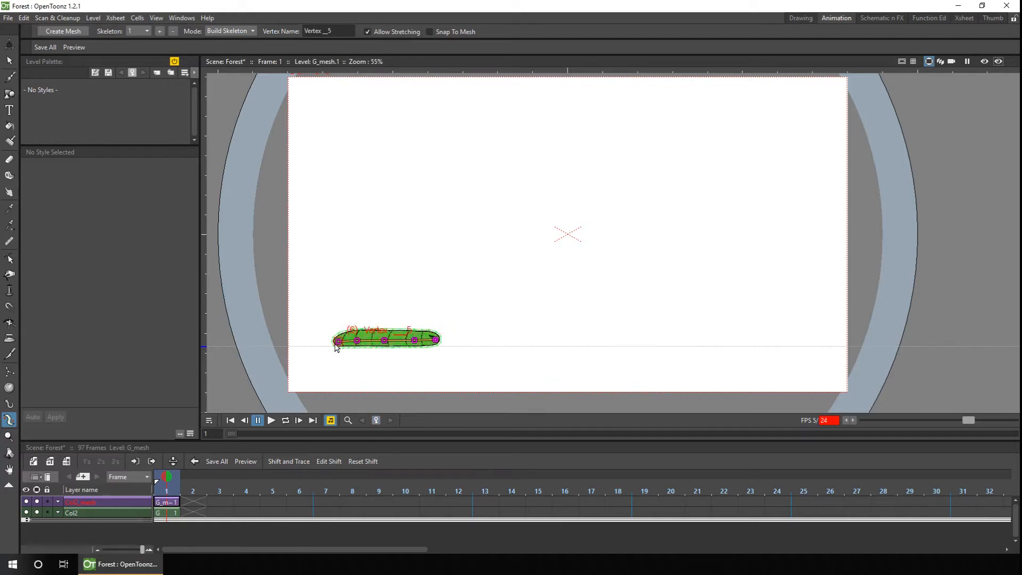
Step: Switch the Plastic tool to Animate mode and bend the chained skeleton into an arch
{"action": "left_click", "coordinate": [238, 32]}
{"action": "left_click", "coordinate": [233, 65]}
{"action": "left_click_drag", "start_coordinate": [415, 341], "coordinate": [368, 346]}
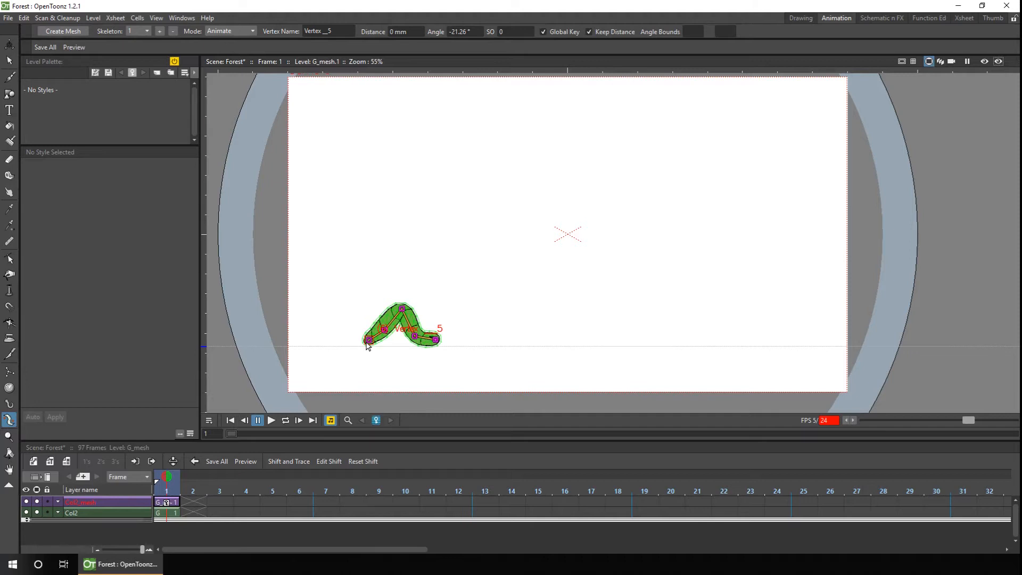
Step: Undo the arch pose and the whole chained skeleton
{"action": "key", "text": "ctrl+z"}
{"action": "key", "text": "ctrl+z"}
{"action": "key", "text": "ctrl+z"}
{"action": "key", "text": "ctrl+z"}
{"action": "key", "text": "ctrl+z"}
{"action": "key", "text": "ctrl+z"}
{"action": "key", "text": "ctrl+z"}
{"action": "key", "text": "ctrl+z"}
{"action": "key", "text": "ctrl+z"}
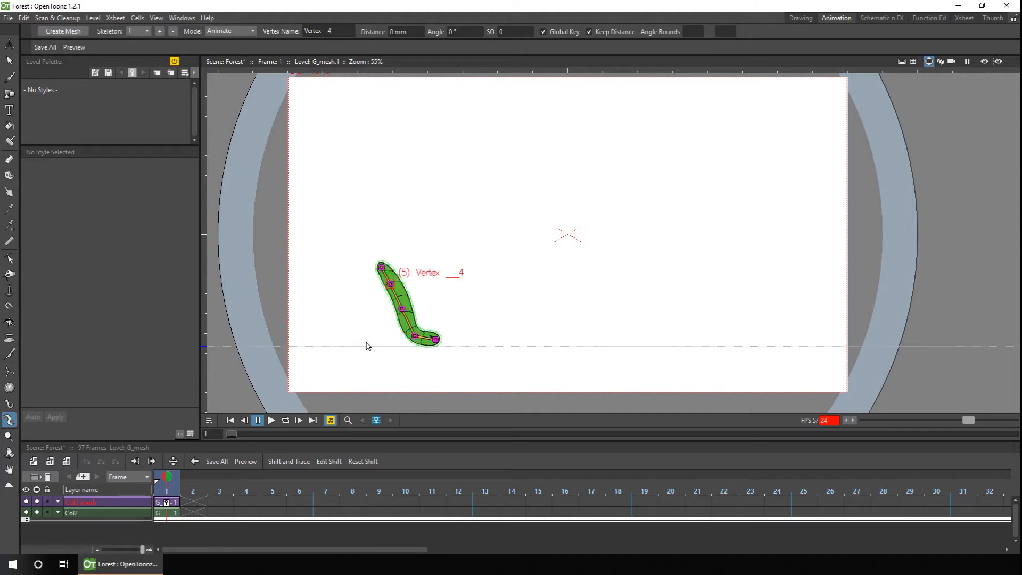
Step: In Build Skeleton mode, place a root above the caterpillar and connect it separately to four vertices spaced along the body
{"action": "left_click", "coordinate": [230, 32]}
{"action": "left_click", "coordinate": [229, 43]}
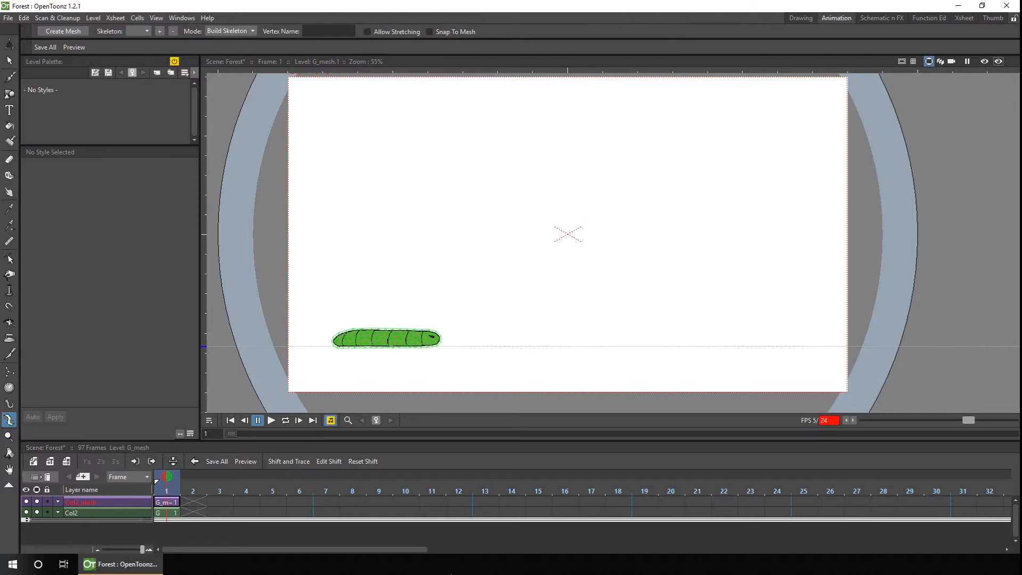
{"action": "left_click", "coordinate": [387, 280]}
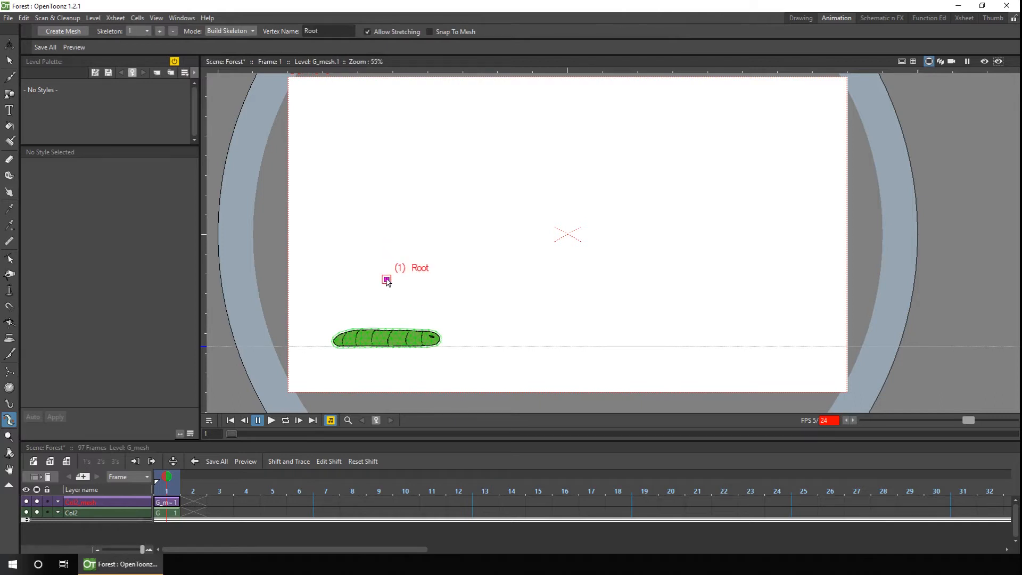
{"action": "left_click", "coordinate": [349, 339]}
{"action": "left_click", "coordinate": [387, 280]}
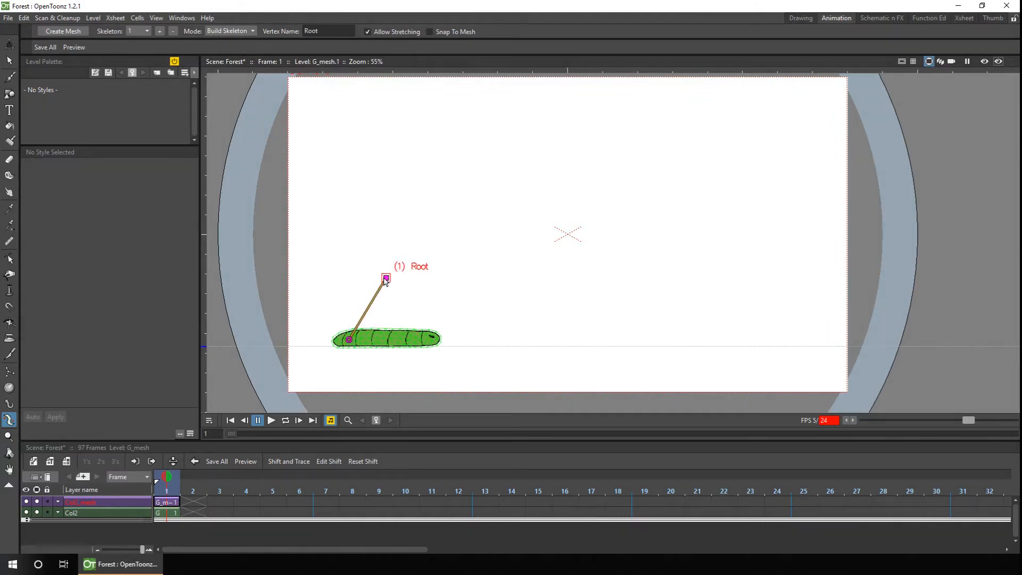
{"action": "left_click_drag", "start_coordinate": [382, 279], "coordinate": [384, 273]}
{"action": "left_click", "coordinate": [372, 340]}
{"action": "left_click", "coordinate": [384, 276]}
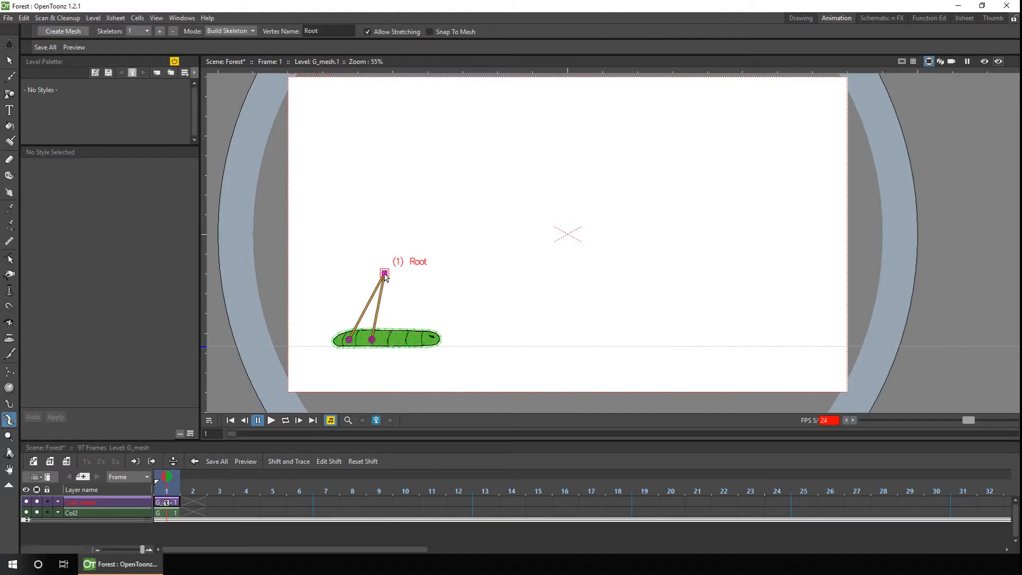
{"action": "left_click", "coordinate": [396, 339]}
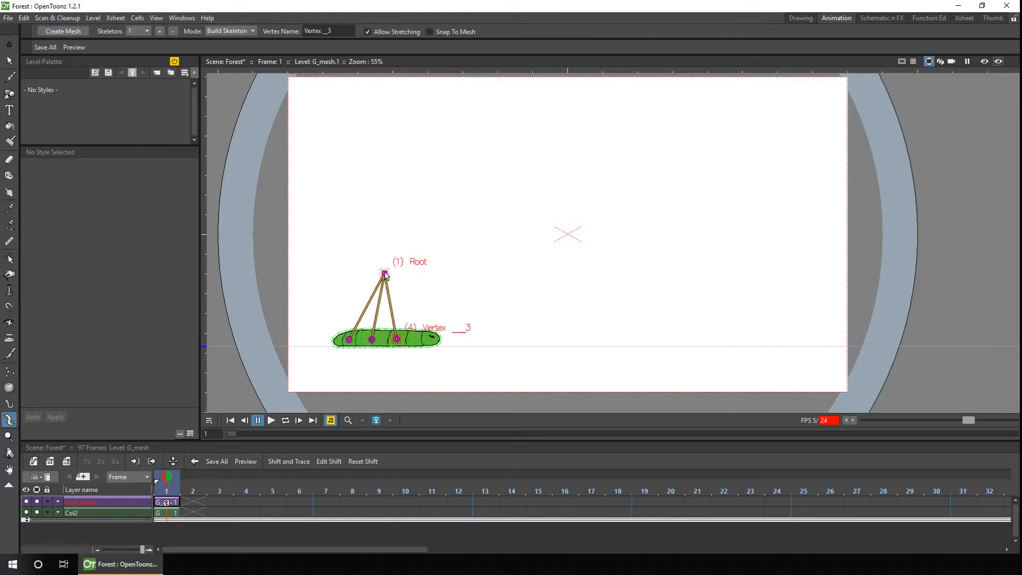
{"action": "left_click", "coordinate": [417, 339]}
Step: Switch to Animate mode with Keep Distance off and pull the body vertices individually to bend the caterpillar into an arch
{"action": "left_click", "coordinate": [231, 32]}
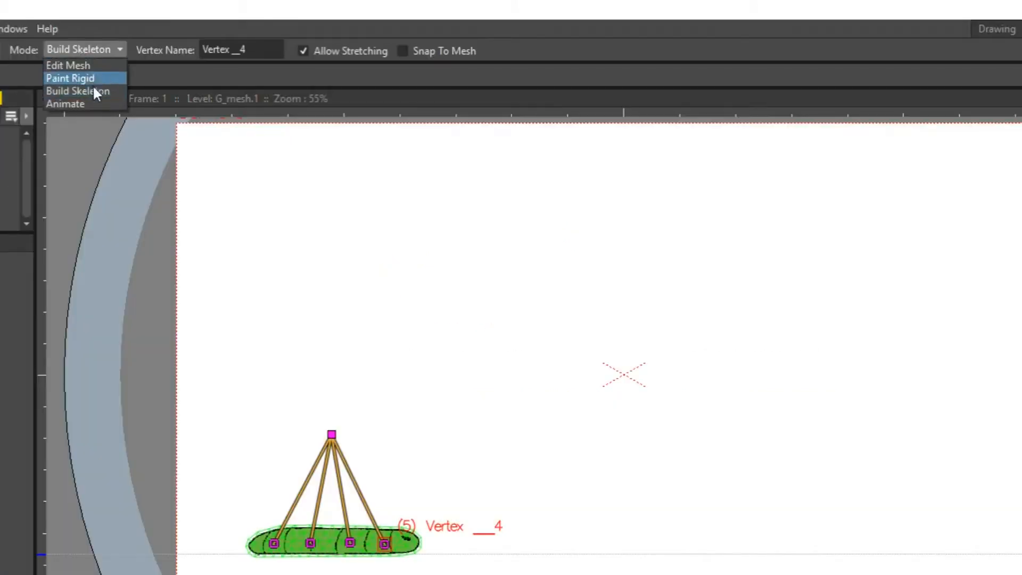
{"action": "left_click", "coordinate": [222, 65]}
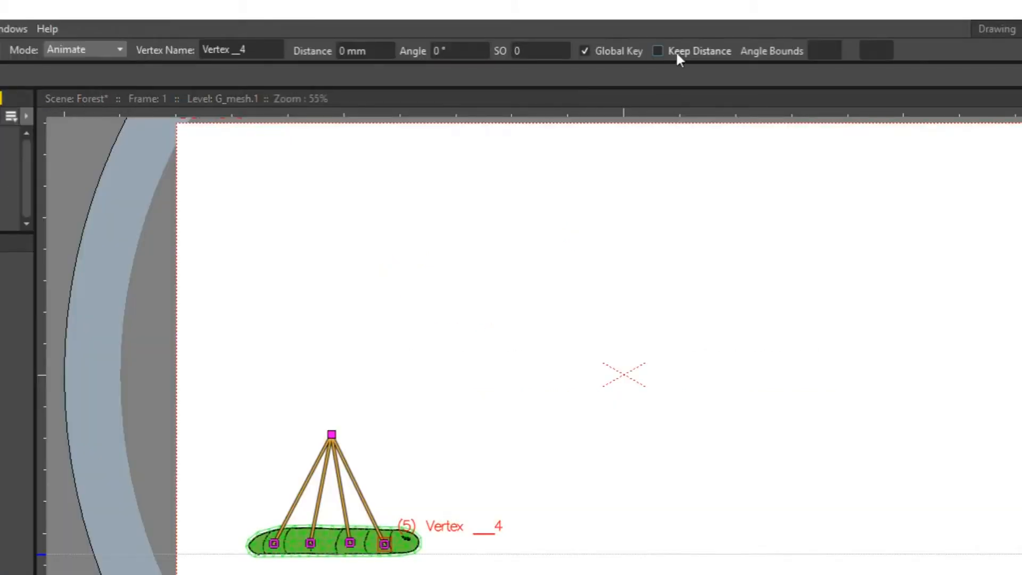
{"action": "left_click_drag", "start_coordinate": [350, 542], "coordinate": [317, 514]}
{"action": "left_click_drag", "start_coordinate": [275, 543], "coordinate": [282, 543]}
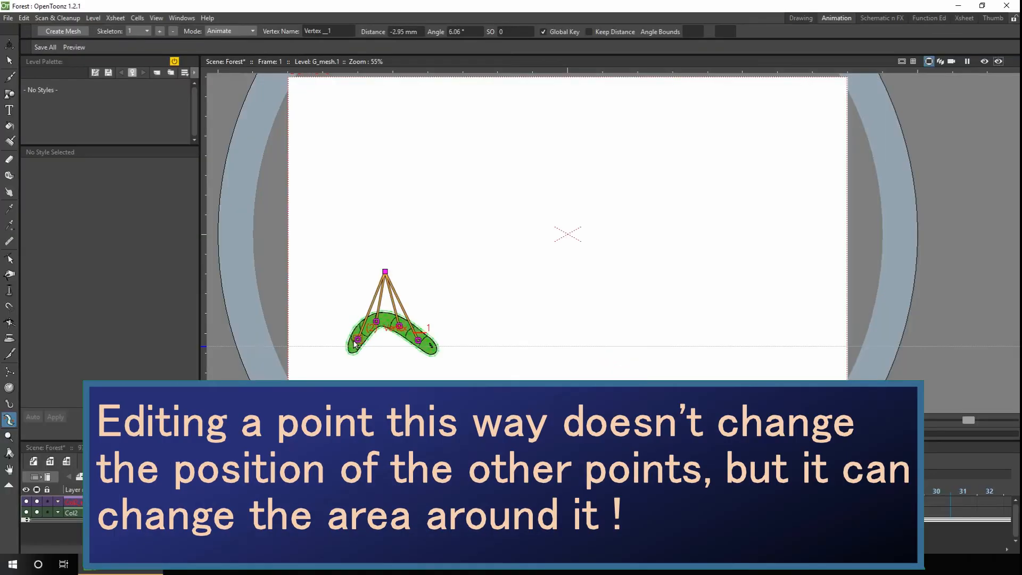
{"action": "left_click", "coordinate": [417, 574]}
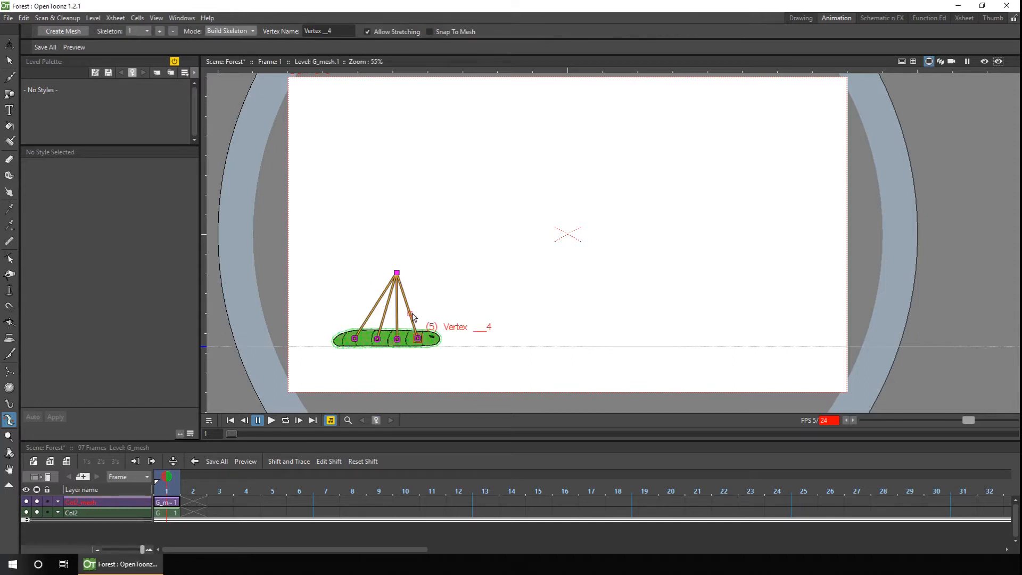
Step: Shift the root slightly toward the tail and add end vertices at the tail and head tips, attached to the nearest body vertices
{"action": "left_click_drag", "start_coordinate": [396, 272], "coordinate": [389, 270]}
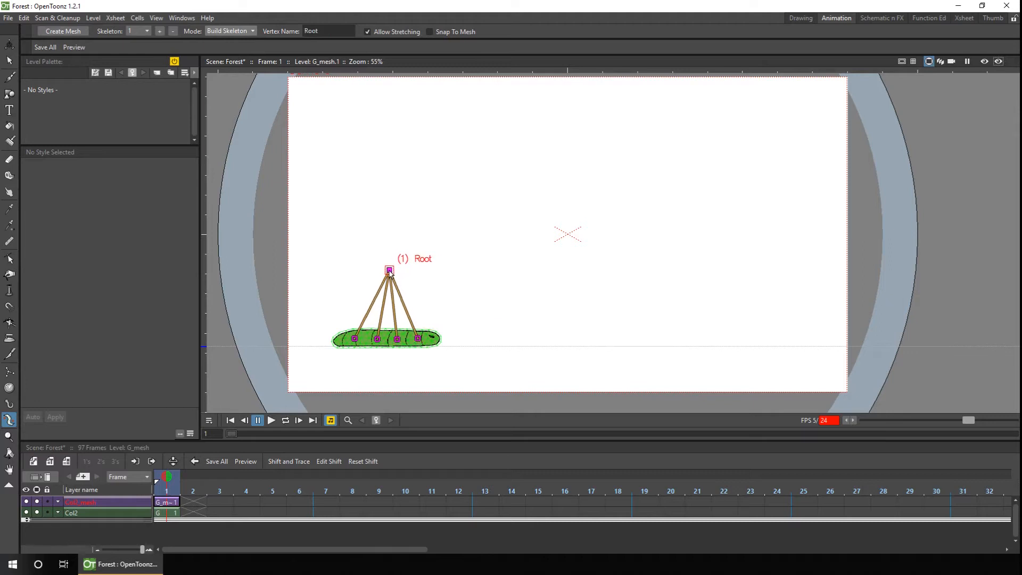
{"action": "left_click", "coordinate": [354, 337]}
{"action": "left_click", "coordinate": [337, 340]}
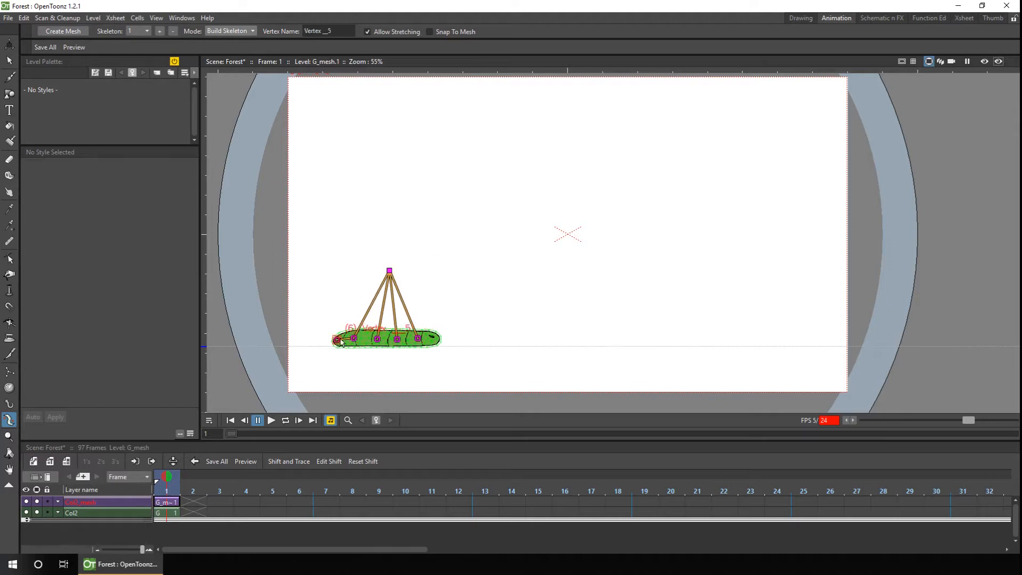
{"action": "left_click", "coordinate": [418, 339]}
{"action": "left_click", "coordinate": [436, 339]}
{"action": "left_click", "coordinate": [354, 339]}
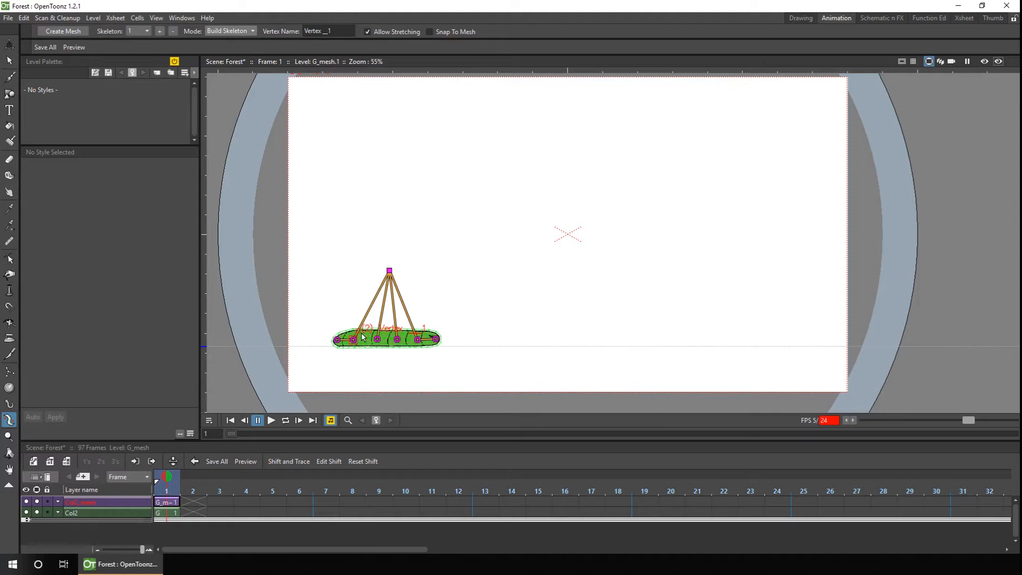
Step: Extend the mesh and drawing cells to frame 30, and set a global rest key at frame 1 in Animate mode
{"action": "left_click_drag", "start_coordinate": [164, 503], "coordinate": [947, 503]}
{"action": "left_click", "coordinate": [170, 502]}
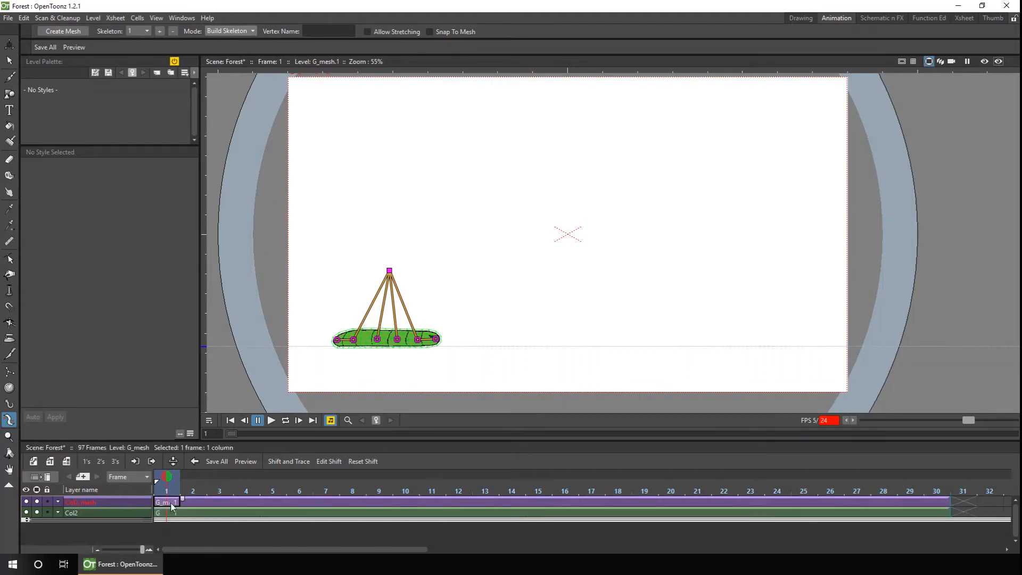
{"action": "left_click", "coordinate": [245, 30]}
{"action": "left_click", "coordinate": [236, 64]}
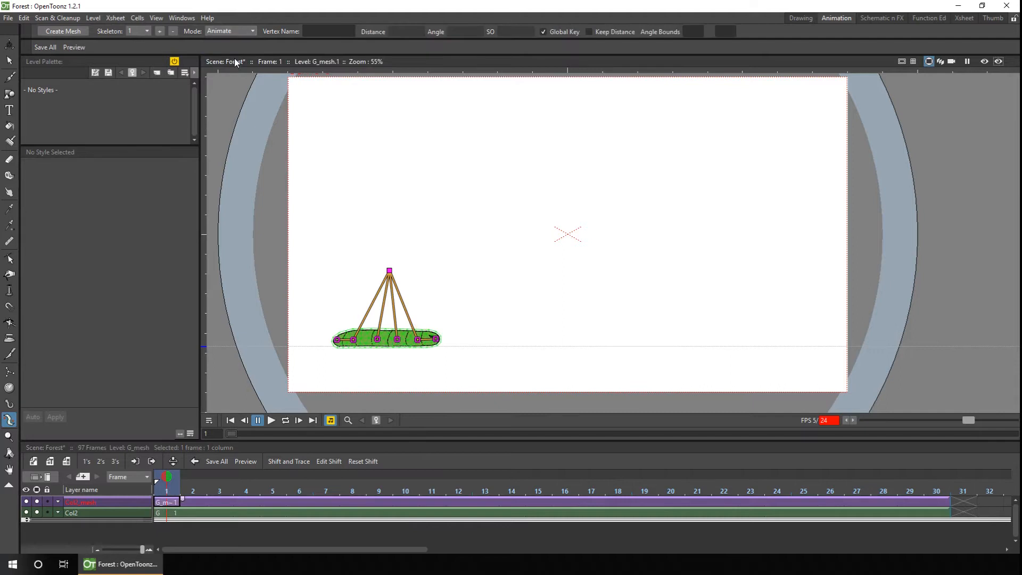
{"action": "right_click", "coordinate": [399, 344]}
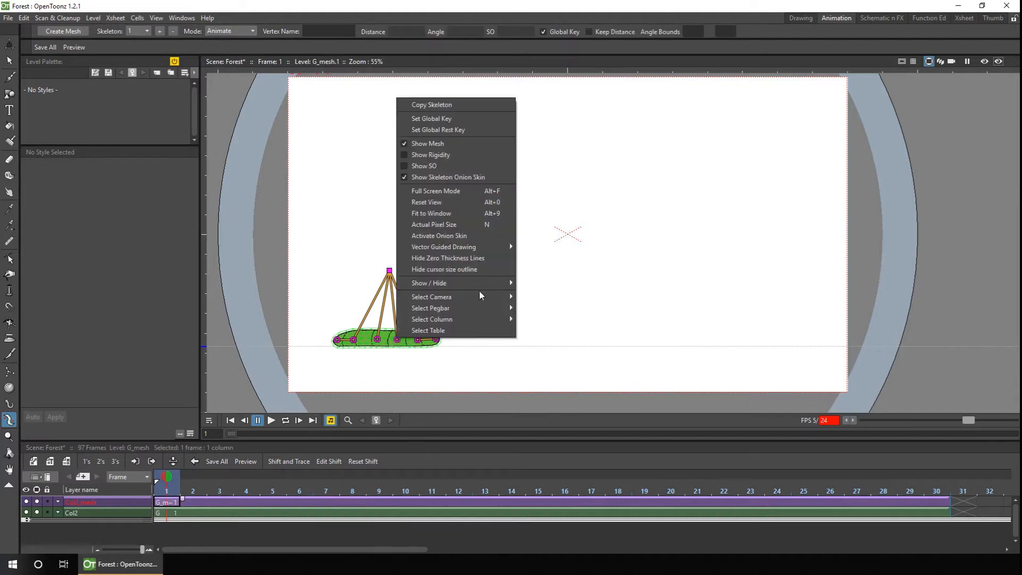
{"action": "left_click", "coordinate": [461, 132]}
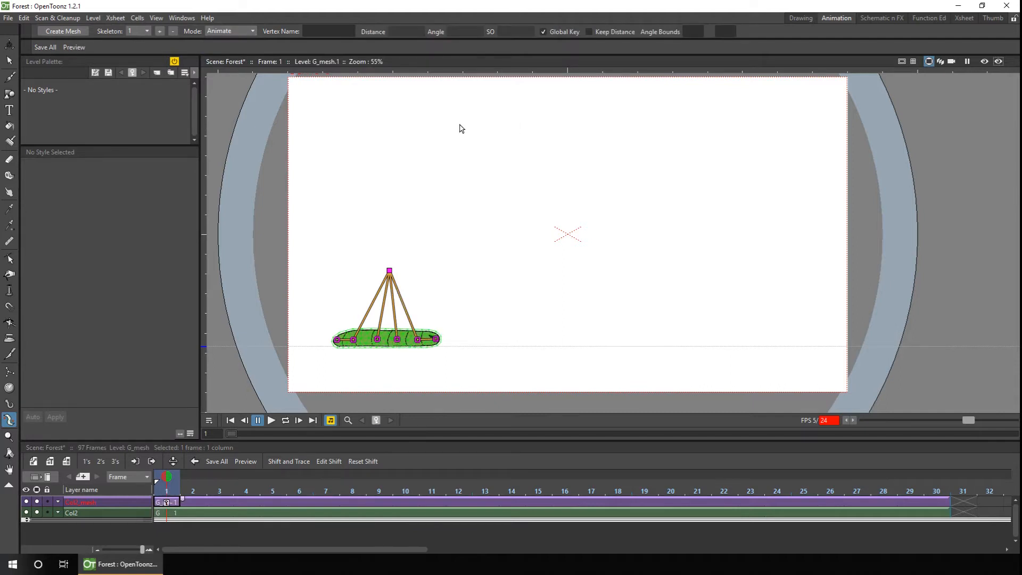
Step: At frame 15, raise the middle vertices and draw in the tail to pose the caterpillar in a high arch
{"action": "left_click", "coordinate": [532, 495]}
{"action": "left_click_drag", "start_coordinate": [397, 339], "coordinate": [403, 309]}
{"action": "left_click", "coordinate": [438, 340]}
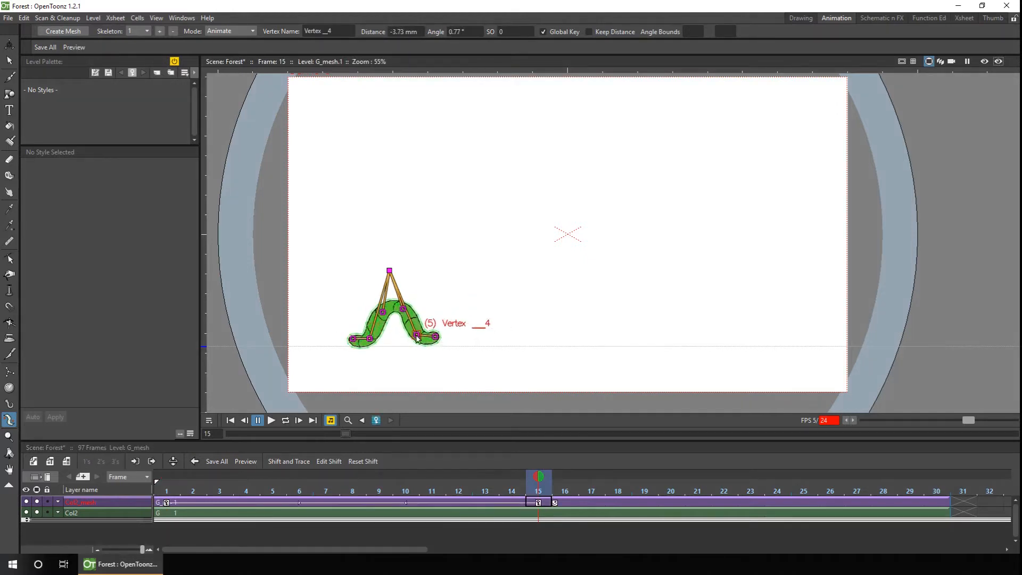
Step: Paint the head and tail ends of the mesh as rigid, and set the rigidity brush thickness to 12.37
{"action": "left_click", "coordinate": [230, 31]}
{"action": "left_click", "coordinate": [240, 45]}
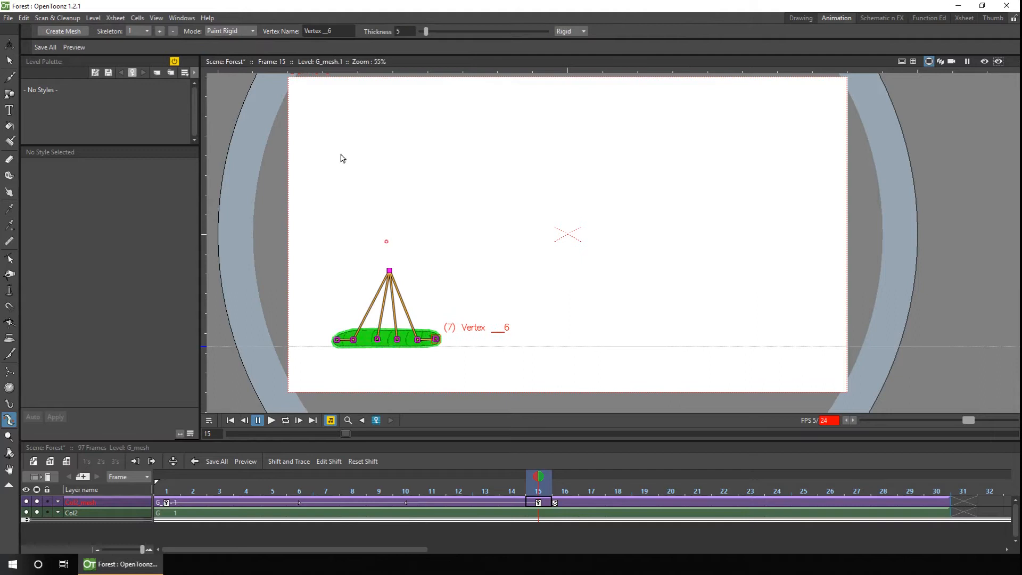
{"action": "left_click_drag", "start_coordinate": [437, 341], "coordinate": [425, 339]}
{"action": "left_click_drag", "start_coordinate": [340, 341], "coordinate": [353, 357]}
{"action": "left_click_drag", "start_coordinate": [447, 32], "coordinate": [435, 32]}
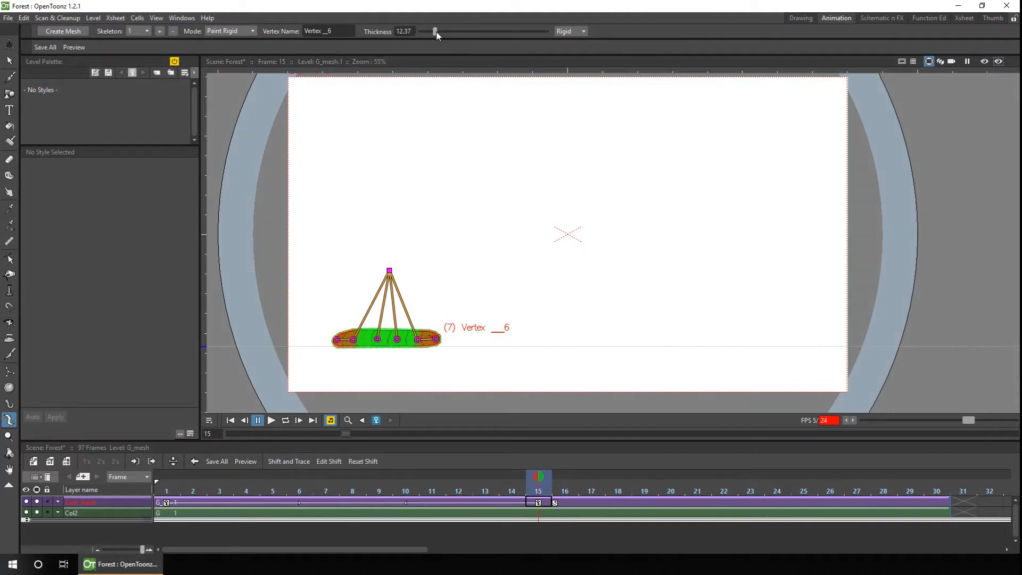
Step: Reshape the frame 15 pose in Animate mode into a lower arch with the head and tail ends lying flat
{"action": "left_click", "coordinate": [231, 31]}
{"action": "left_click", "coordinate": [231, 60]}
{"action": "left_click", "coordinate": [398, 304]}
{"action": "left_click_drag", "start_coordinate": [398, 304], "coordinate": [394, 318]}
{"action": "left_click", "coordinate": [230, 31]}
{"action": "left_click", "coordinate": [237, 45]}
{"action": "left_click", "coordinate": [230, 31]}
{"action": "left_click", "coordinate": [231, 59]}
{"action": "mouse_move", "coordinate": [396, 318]}
{"action": "left_mouse_down"}
{"action": "mouse_move", "coordinate": [382, 318]}
{"action": "mouse_move", "coordinate": [364, 341]}
{"action": "left_mouse_up"}
Step: Pose the caterpillar flat at frame 30, with the middle vertices lowered and head and tail stretched forward, and play back the crawl
{"action": "mouse_move", "coordinate": [539, 475]}
{"action": "left_mouse_down"}
{"action": "mouse_move", "coordinate": [272, 471]}
{"action": "mouse_move", "coordinate": [535, 481]}
{"action": "left_mouse_up"}
{"action": "left_click", "coordinate": [937, 502]}
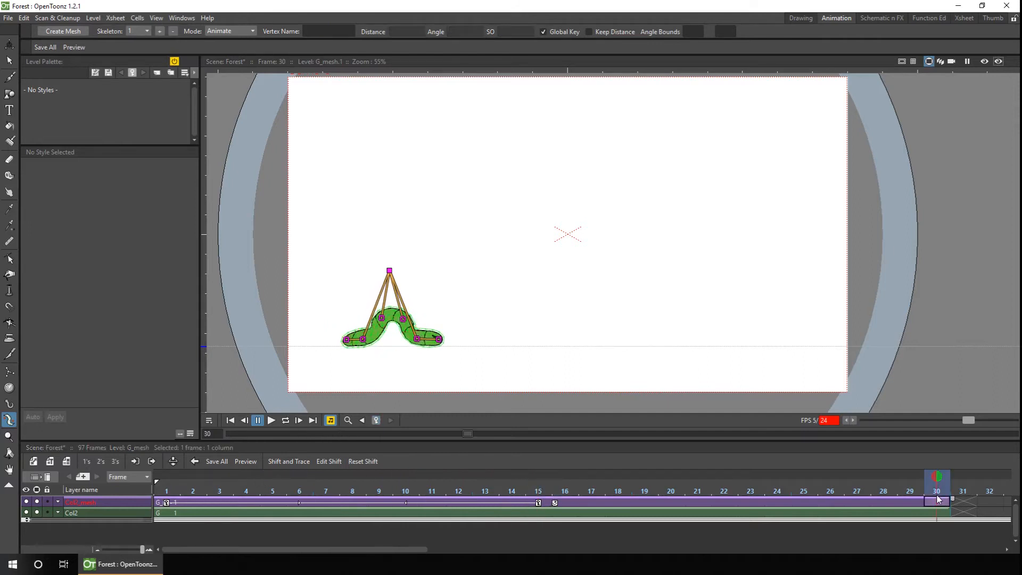
{"action": "left_click_drag", "start_coordinate": [381, 318], "coordinate": [408, 342]}
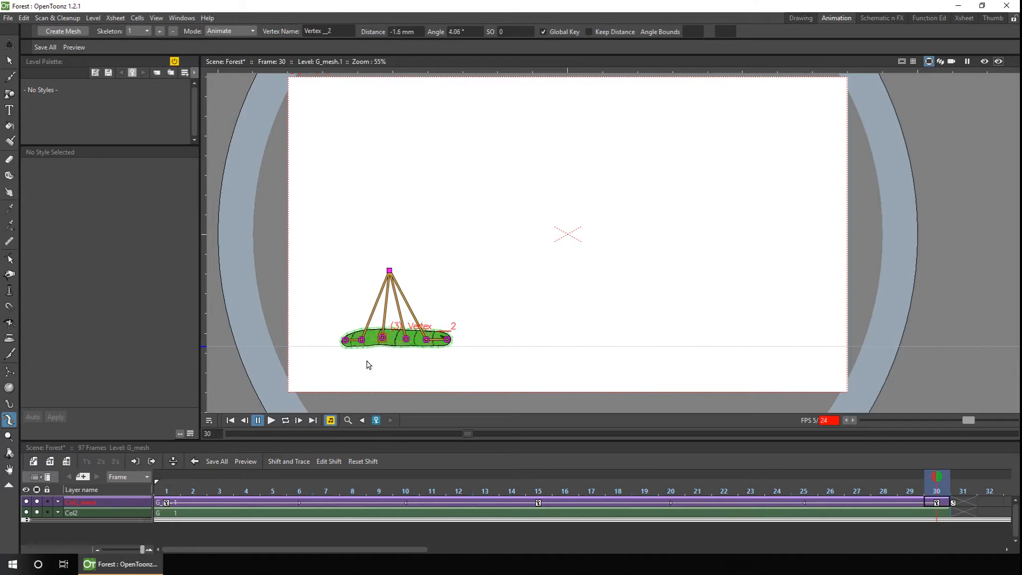
{"action": "left_click", "coordinate": [271, 420]}
{"action": "left_click", "coordinate": [271, 420]}
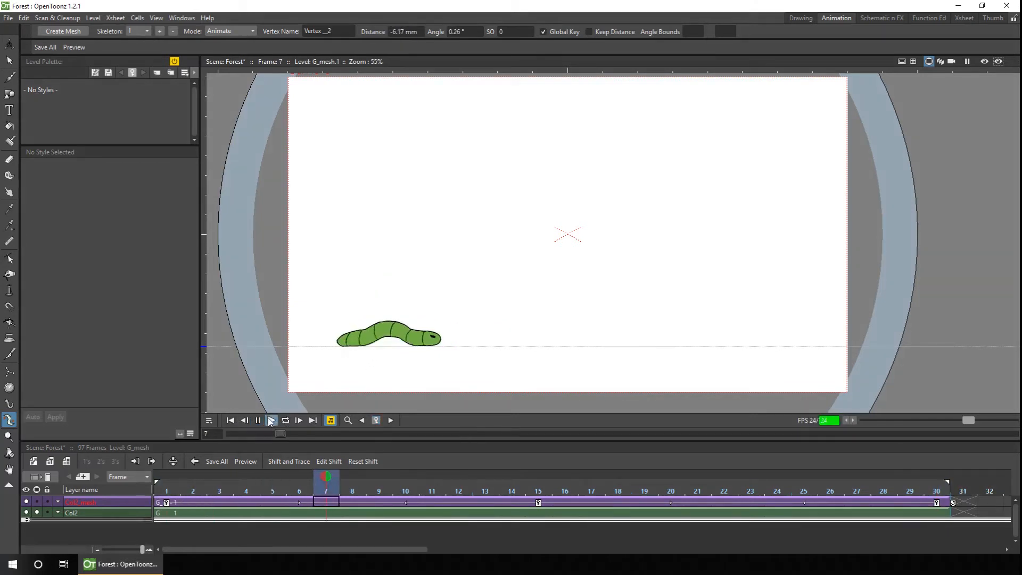
{"action": "left_click", "coordinate": [276, 419]}
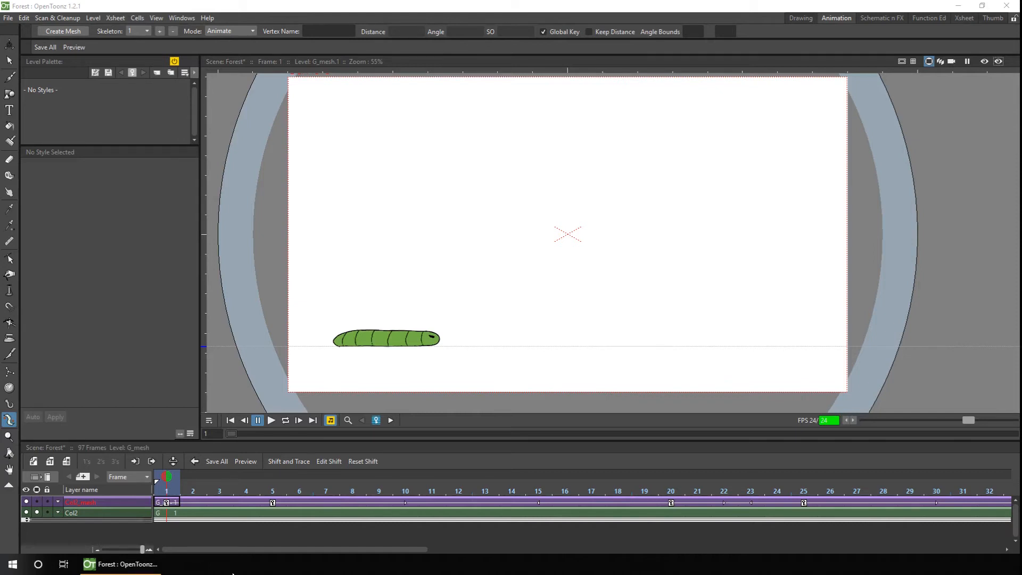
Step: Add a new raster level above the mesh layer and set its brush to red with size 4
{"action": "left_click_drag", "start_coordinate": [142, 550], "coordinate": [123, 549]}
{"action": "left_click", "coordinate": [66, 462]}
{"action": "left_click", "coordinate": [225, 341]}
{"action": "left_click", "coordinate": [9, 77]}
{"action": "left_click_drag", "start_coordinate": [172, 234], "coordinate": [177, 375]}
{"action": "left_click", "coordinate": [156, 252]}
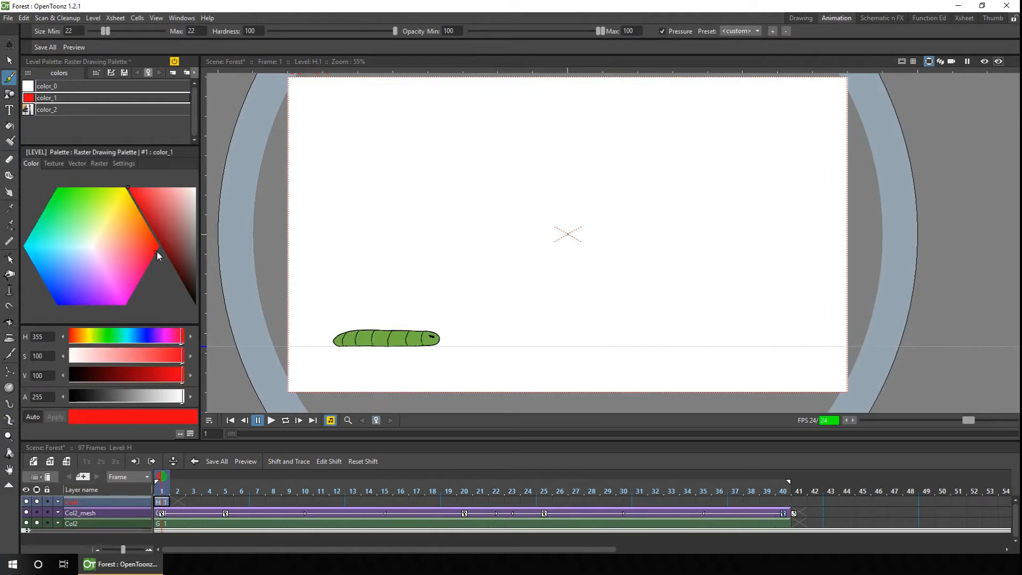
{"action": "left_click_drag", "start_coordinate": [105, 30], "coordinate": [92, 31]}
Step: Trace the caterpillar's outline and segments in red at frame 1, and move the tracing's cell to frame 40
{"action": "mouse_move", "coordinate": [372, 330]}
{"action": "left_mouse_down"}
{"action": "mouse_move", "coordinate": [335, 337]}
{"action": "mouse_move", "coordinate": [365, 346]}
{"action": "mouse_move", "coordinate": [424, 336]}
{"action": "left_mouse_up"}
{"action": "left_click_drag", "start_coordinate": [346, 334], "coordinate": [342, 346]}
{"action": "left_click_drag", "start_coordinate": [163, 477], "coordinate": [784, 484]}
{"action": "left_click_drag", "start_coordinate": [157, 502], "coordinate": [779, 492]}
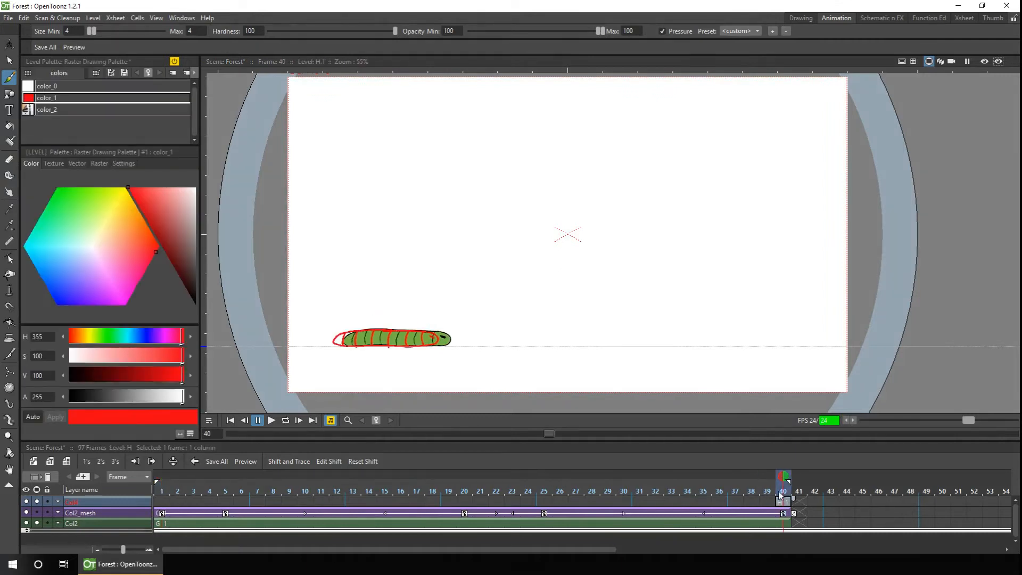
Step: Move the red tracing over the caterpillar's frame 40 pose with the Selection tool so that the bodies line up
{"action": "left_click", "coordinate": [9, 61]}
{"action": "left_click_drag", "start_coordinate": [297, 284], "coordinate": [515, 396]}
{"action": "scroll", "coordinate": [517, 403], "scroll_direction": "up", "scroll_amount": 10}
{"action": "left_click_drag", "start_coordinate": [390, 269], "coordinate": [741, 292]}
{"action": "left_click_drag", "start_coordinate": [409, 256], "coordinate": [445, 243]}
Step: Adjust the head and middle vertices at frame 40 to match the red tracing, and hide the tracing layer
{"action": "left_click", "coordinate": [10, 419]}
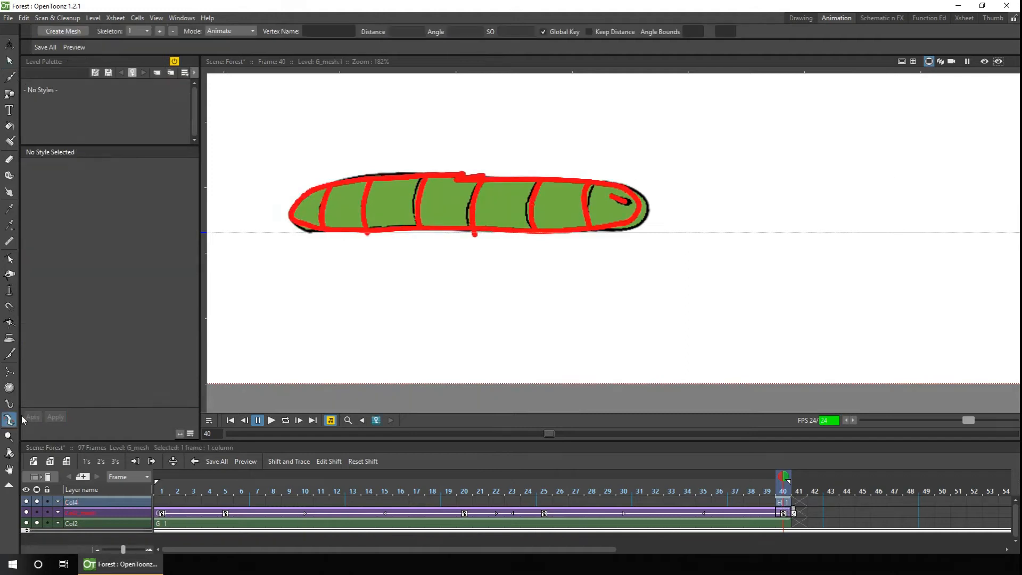
{"action": "left_click", "coordinate": [10, 405]}
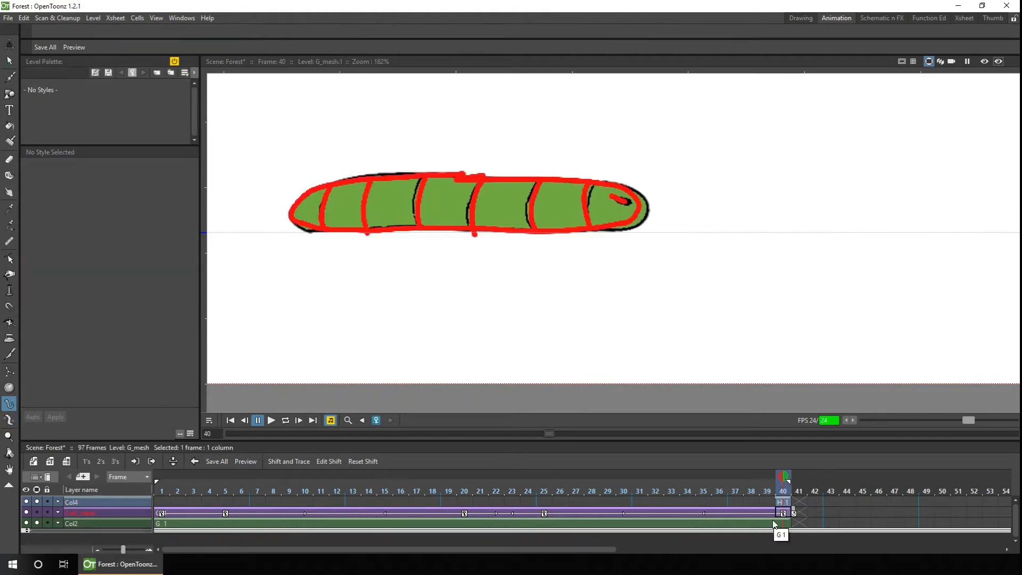
{"action": "left_click", "coordinate": [9, 420]}
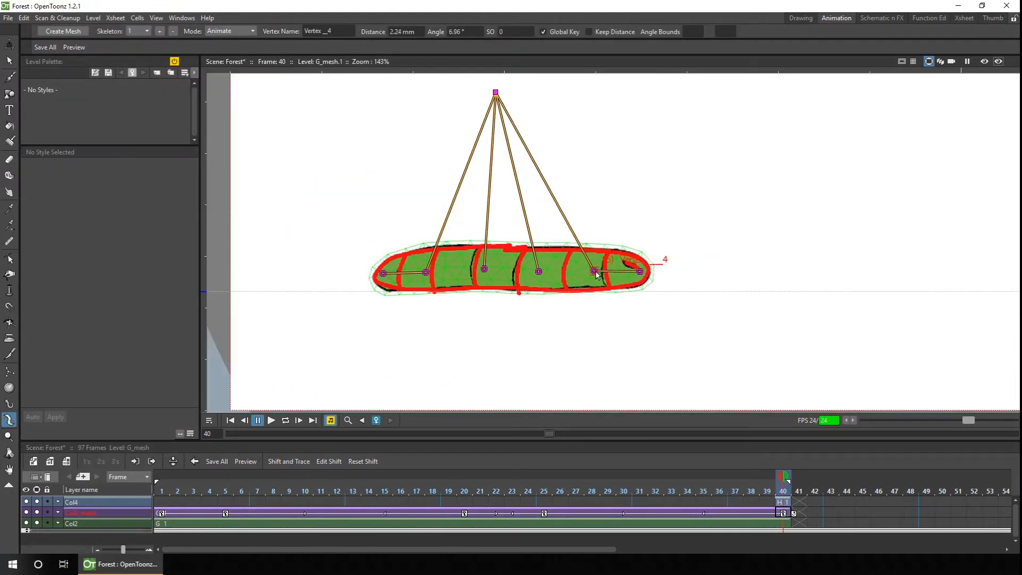
{"action": "left_click_drag", "start_coordinate": [595, 272], "coordinate": [597, 272]}
{"action": "left_click_drag", "start_coordinate": [640, 271], "coordinate": [639, 272]}
{"action": "left_click_drag", "start_coordinate": [484, 269], "coordinate": [488, 270]}
{"action": "mouse_move", "coordinate": [538, 272]}
{"action": "left_mouse_down"}
{"action": "mouse_move", "coordinate": [603, 272]}
{"action": "mouse_move", "coordinate": [537, 271]}
{"action": "left_mouse_up"}
{"action": "left_click_drag", "start_coordinate": [488, 270], "coordinate": [494, 270]}
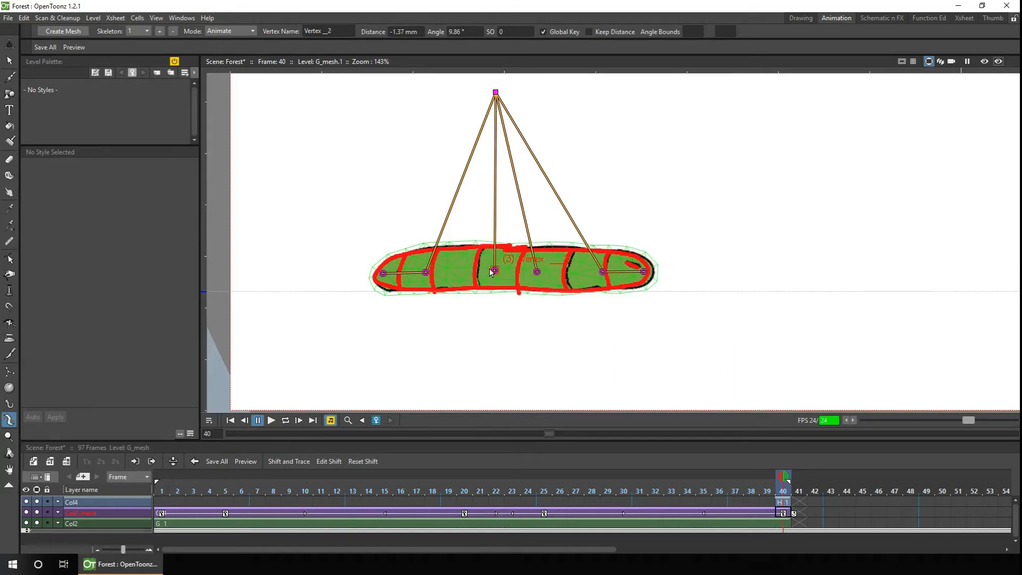
{"action": "left_click_drag", "start_coordinate": [644, 272], "coordinate": [639, 272]}
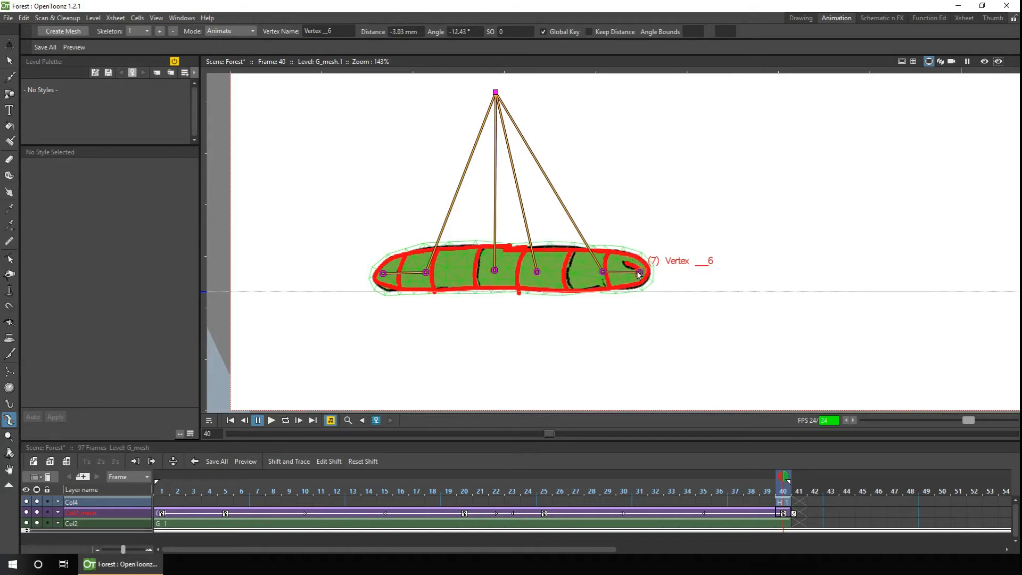
{"action": "left_click", "coordinate": [26, 502]}
{"action": "left_click", "coordinate": [37, 502]}
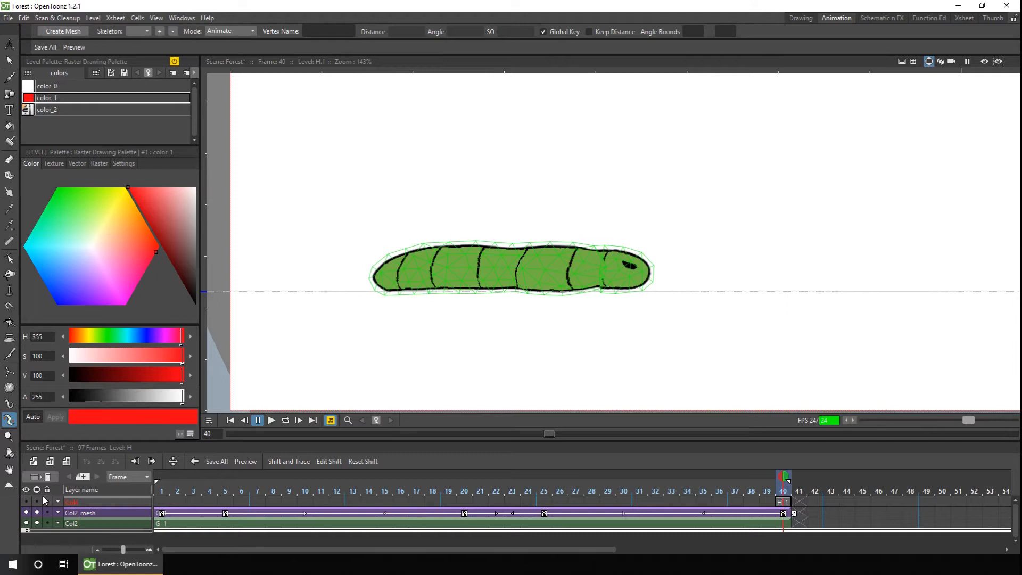
Step: Turn on Shift and Trace for the mesh layer at frame 40 and shift the ghost pose to align with the caterpillar
{"action": "left_click", "coordinate": [783, 513]}
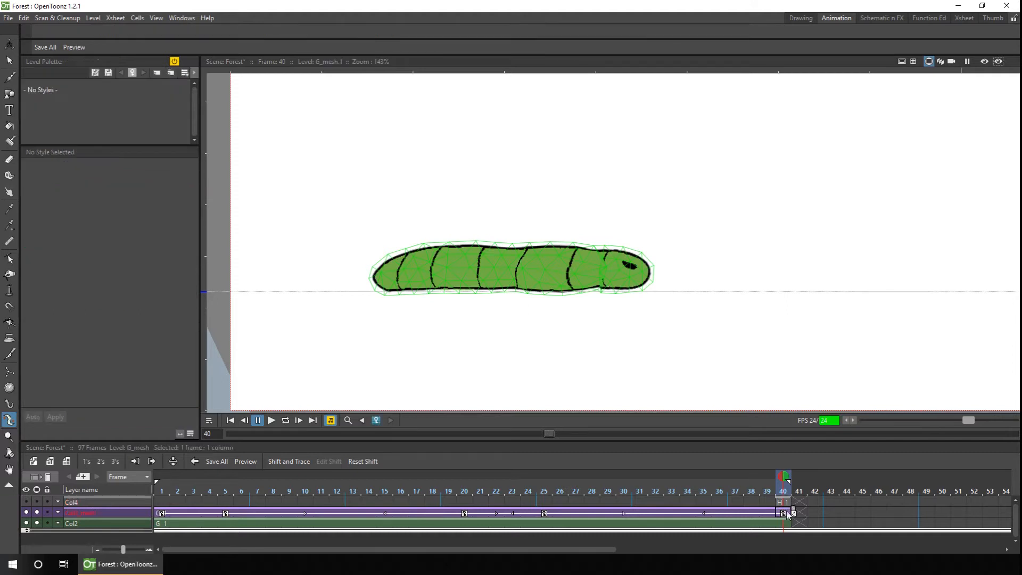
{"action": "left_click", "coordinate": [283, 462]}
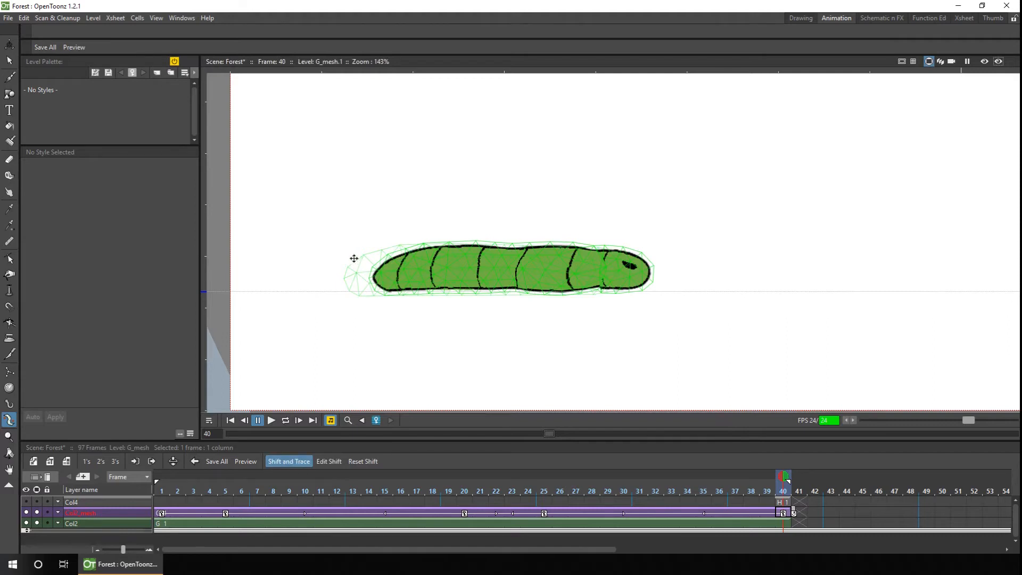
{"action": "left_click", "coordinate": [783, 523]}
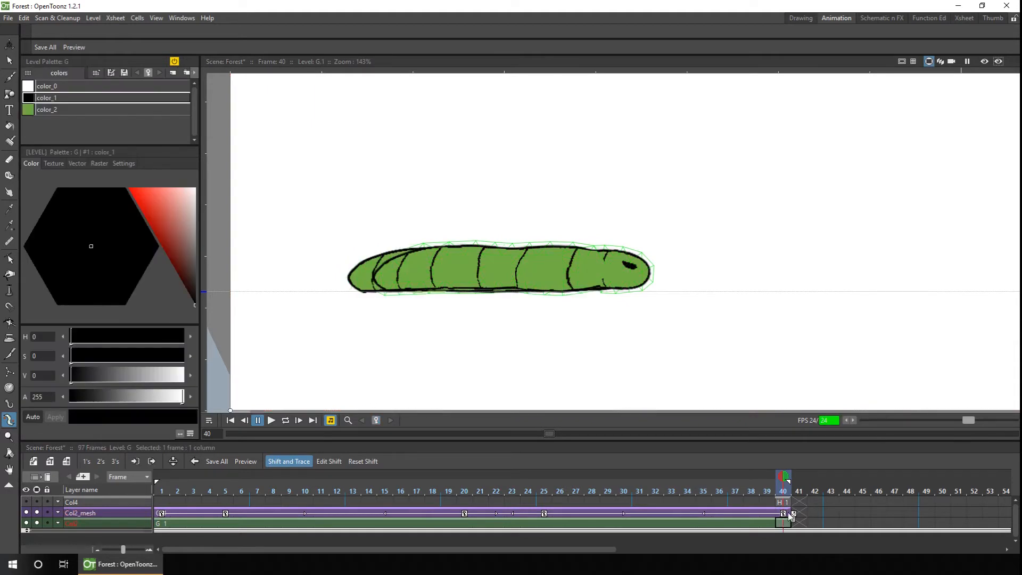
{"action": "left_click", "coordinate": [790, 513]}
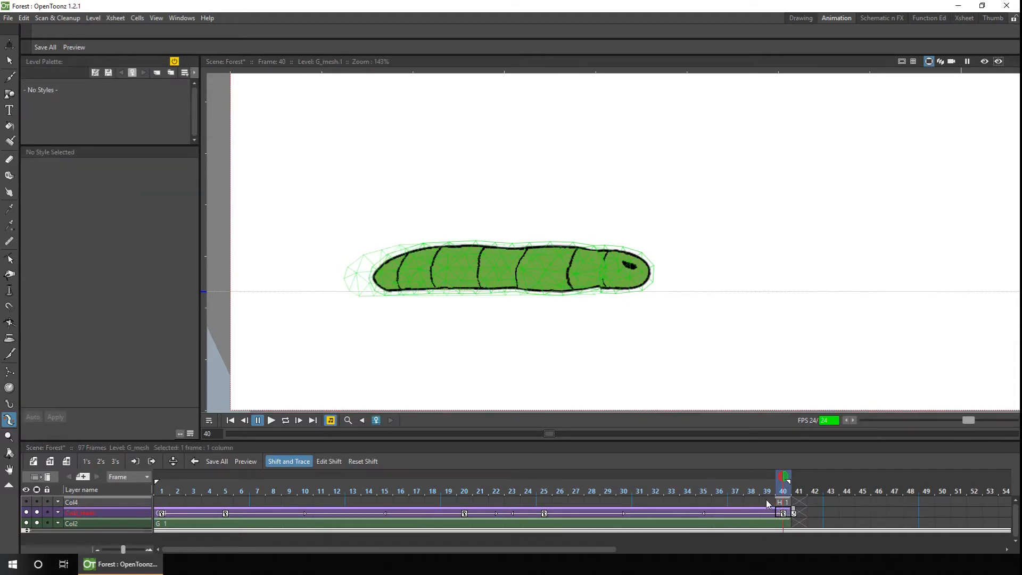
{"action": "left_click", "coordinate": [322, 469]}
{"action": "left_click_drag", "start_coordinate": [450, 341], "coordinate": [465, 326]}
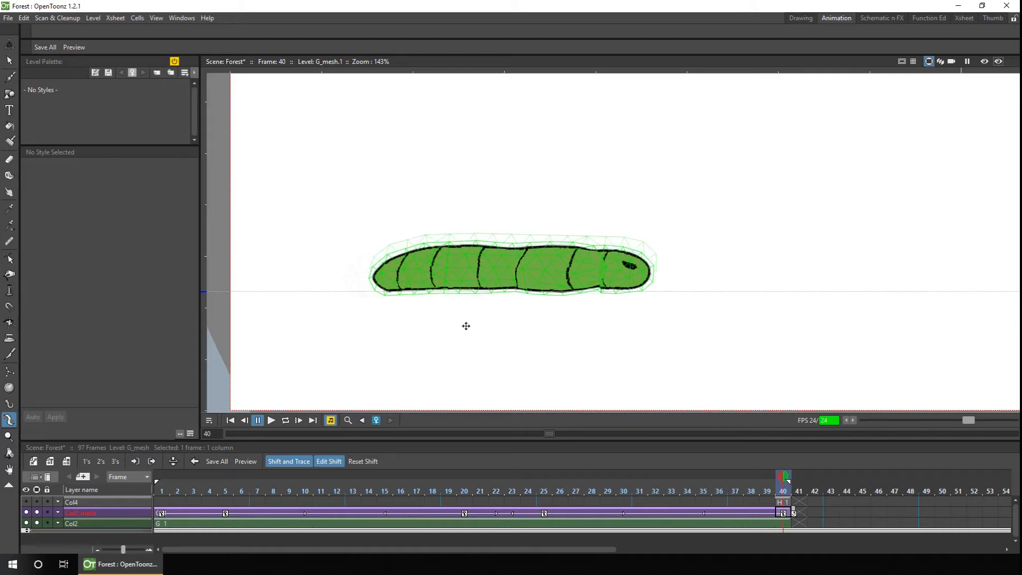
Step: Fine-tune the body vertices at frame 40 with the Plastic tool so the segments match the ghost pose's spacing
{"action": "left_click", "coordinate": [10, 420]}
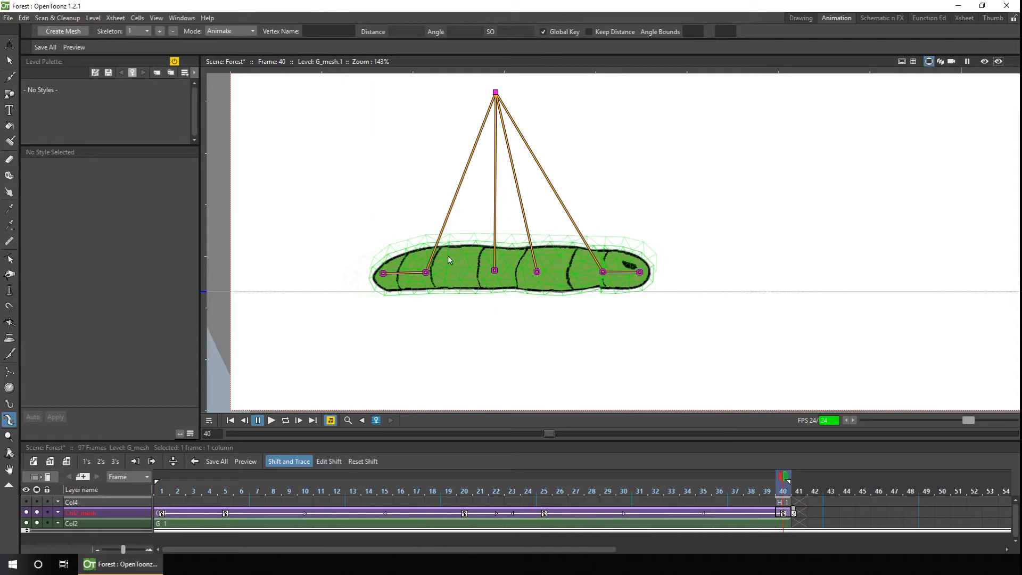
{"action": "left_click_drag", "start_coordinate": [425, 273], "coordinate": [425, 270]}
{"action": "left_click_drag", "start_coordinate": [494, 271], "coordinate": [492, 270]}
{"action": "left_click_drag", "start_coordinate": [537, 272], "coordinate": [533, 272]}
{"action": "left_click_drag", "start_coordinate": [604, 275], "coordinate": [490, 270]}
{"action": "left_click_drag", "start_coordinate": [426, 271], "coordinate": [423, 271]}
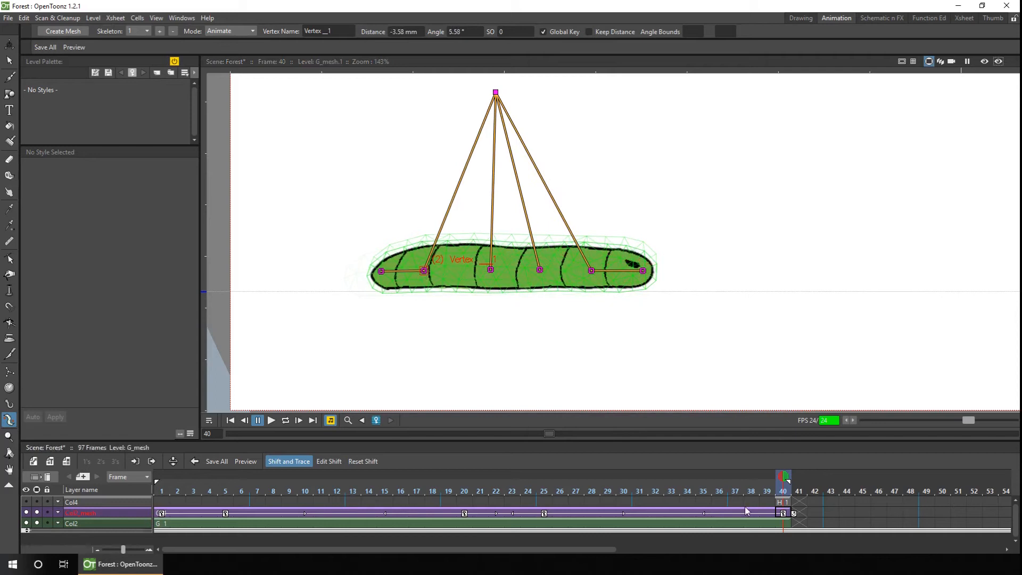
Step: Delete the Col4 tracing layer and collapse the Col2_mesh and Col2 layers into a sub-xsheet
{"action": "left_click", "coordinate": [107, 502]}
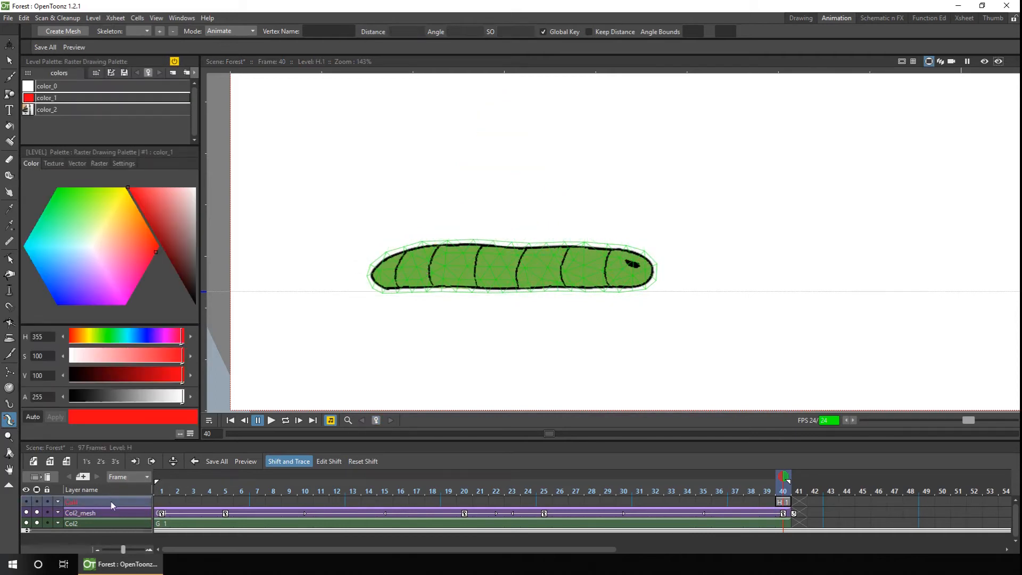
{"action": "key", "text": "Delete"}
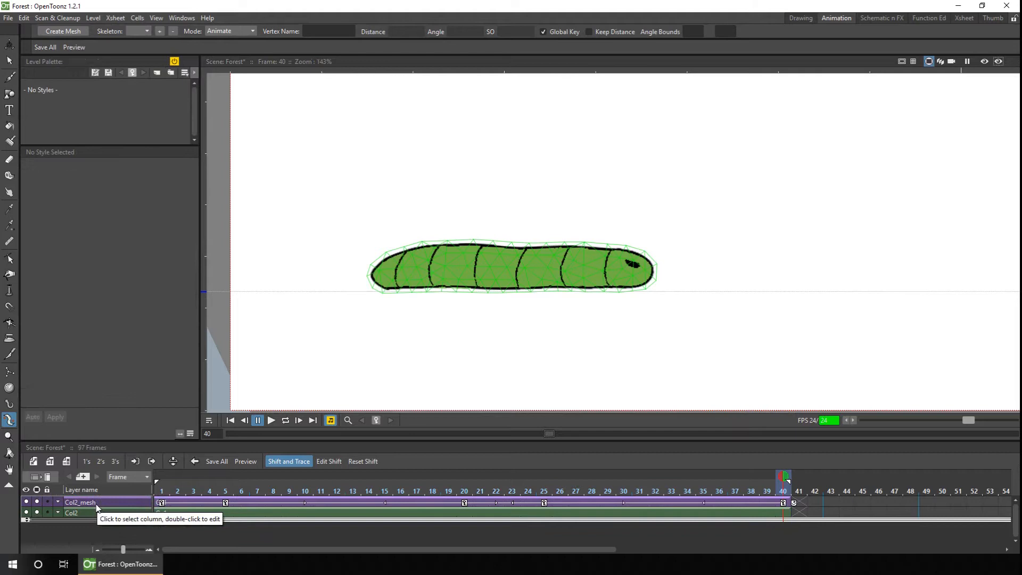
{"action": "left_click", "coordinate": [99, 503]}
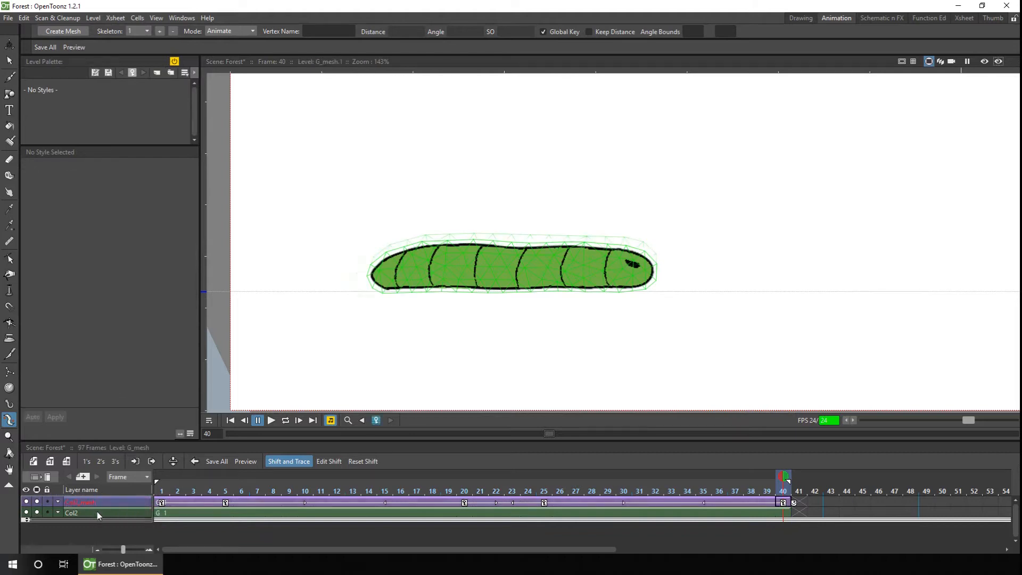
{"action": "left_click", "coordinate": [101, 513]}
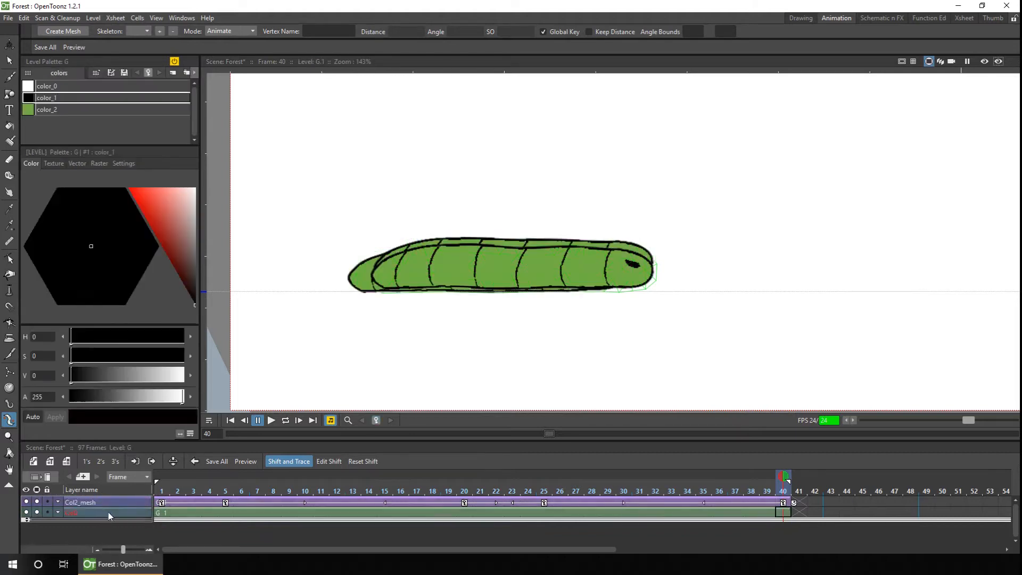
{"action": "right_click", "coordinate": [111, 512]}
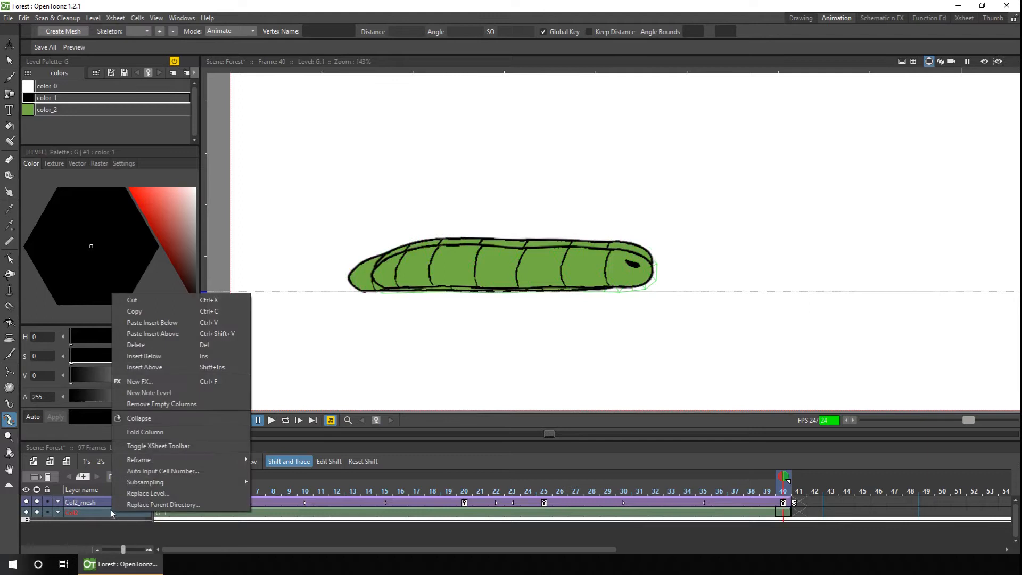
{"action": "left_click", "coordinate": [154, 418]}
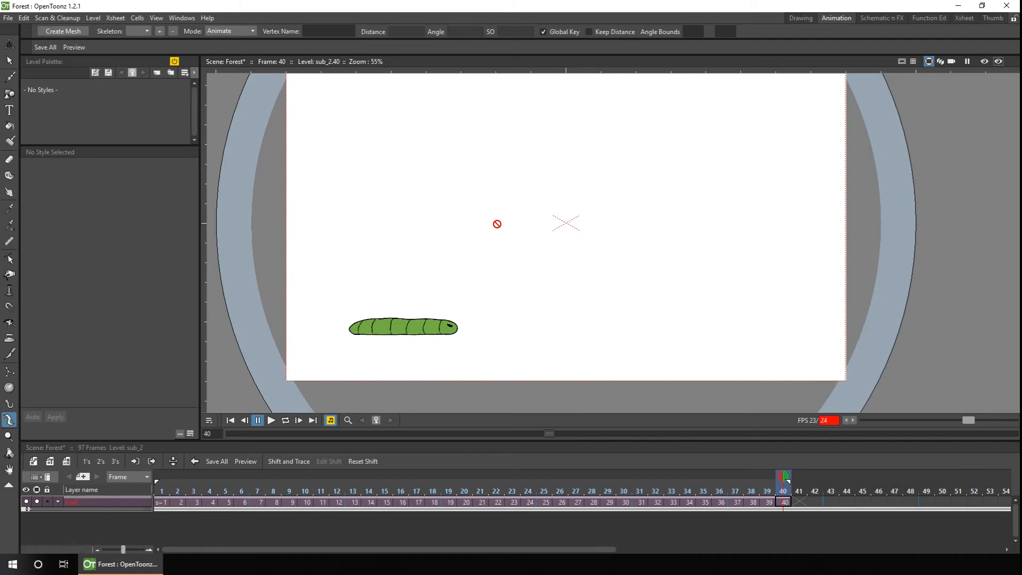
Step: Copy the sub-xsheet's cells from frames 1 to 40 and paste them starting at frame 41
{"action": "left_click", "coordinate": [161, 502]}
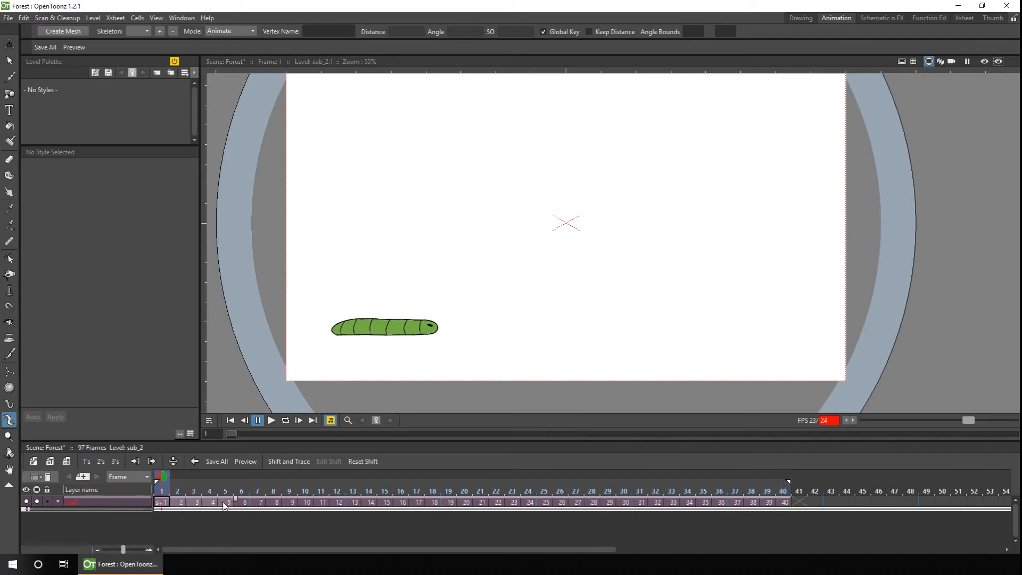
{"action": "left_click", "coordinate": [783, 502], "text": "shift"}
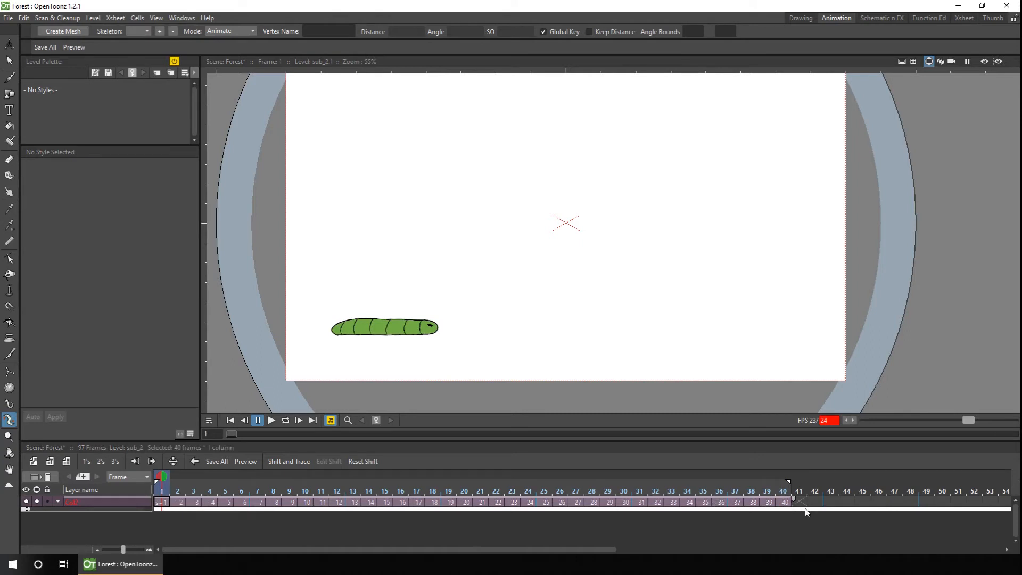
{"action": "left_click", "coordinate": [799, 502]}
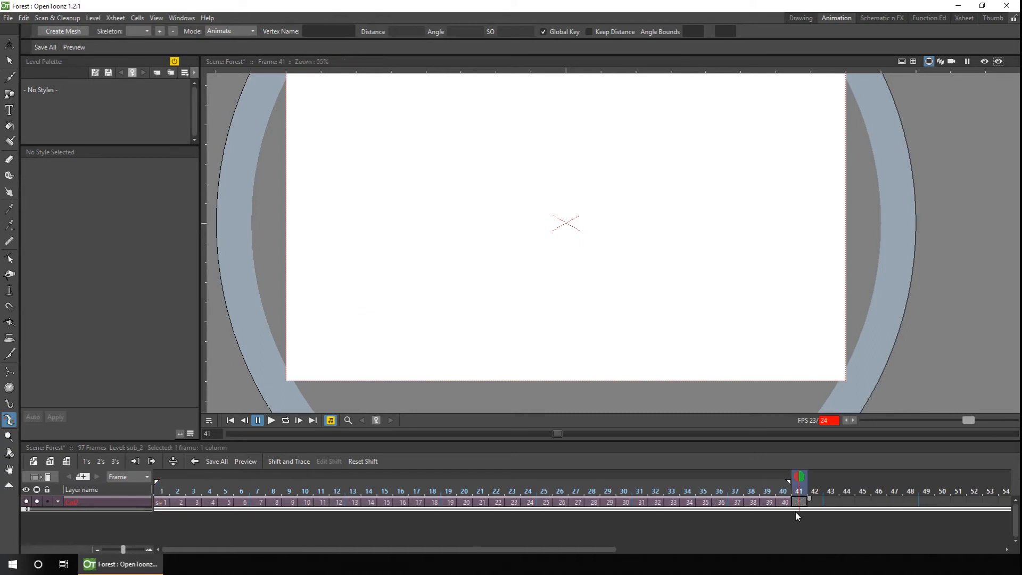
{"action": "key", "text": "ctrl+v"}
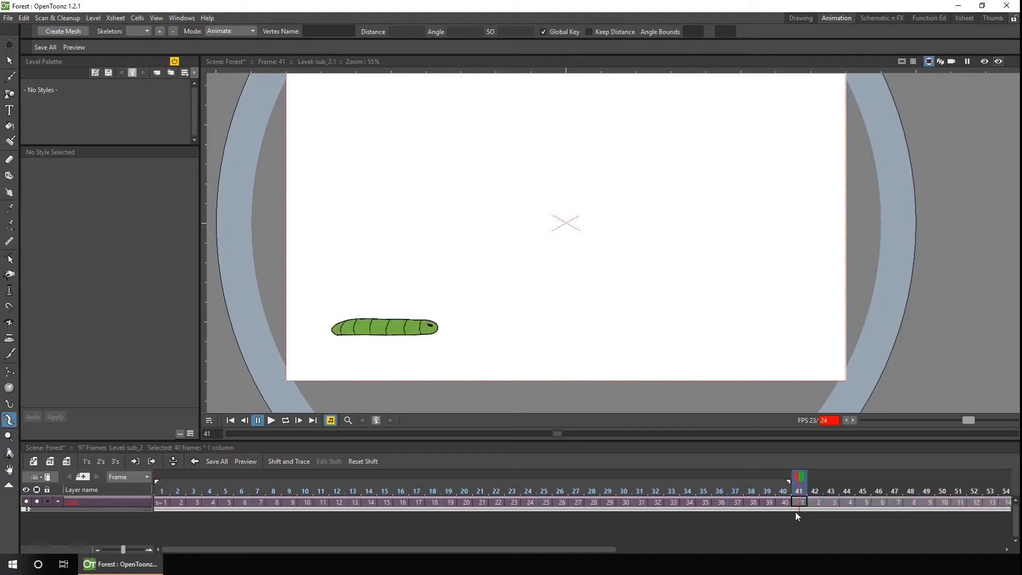
Step: Set the playback stop marker at frame 80 and play the two crawl cycles from the start
{"action": "left_click", "coordinate": [786, 490]}
{"action": "left_click_drag", "start_coordinate": [601, 549], "coordinate": [927, 554]}
{"action": "left_click", "coordinate": [826, 487]}
{"action": "right_click", "coordinate": [828, 487]}
{"action": "left_click", "coordinate": [857, 300]}
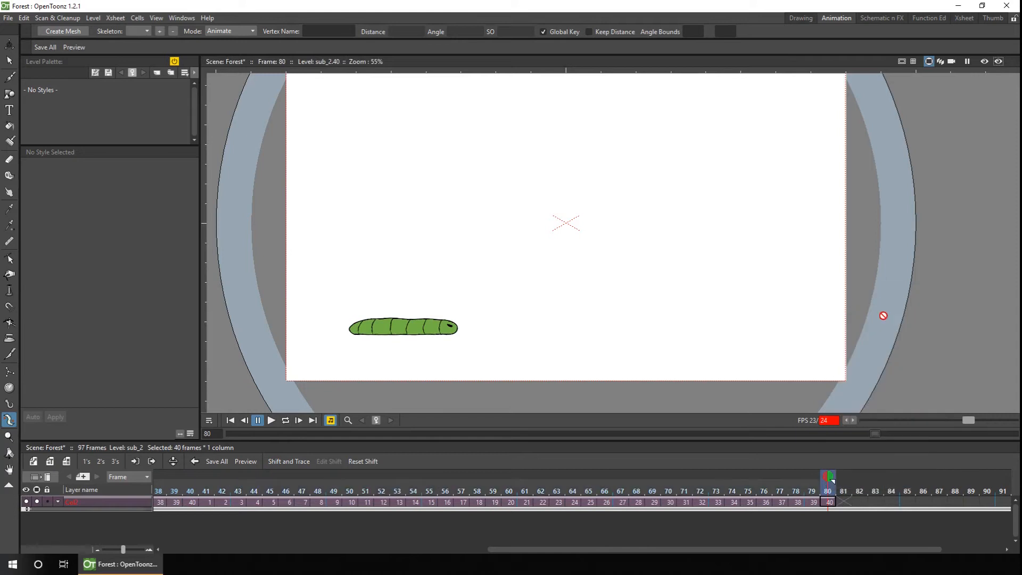
{"action": "left_click", "coordinate": [230, 420]}
{"action": "left_click", "coordinate": [270, 420]}
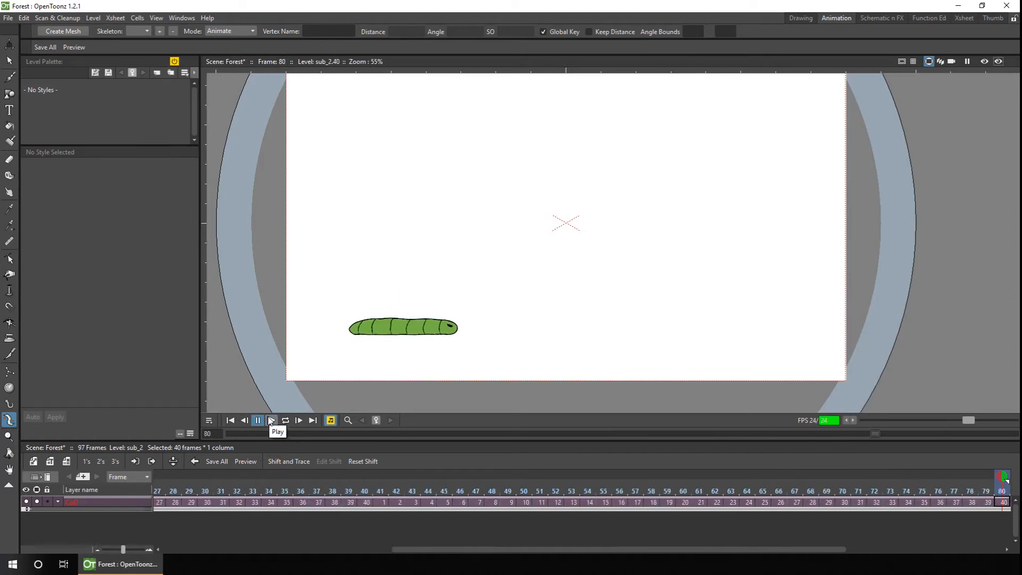
Step: At frame 1, move the Col2 layer's center just beneath the caterpillar's body with the Animate tool, and switch to Position mode
{"action": "left_click", "coordinate": [231, 420]}
{"action": "left_click", "coordinate": [161, 502]}
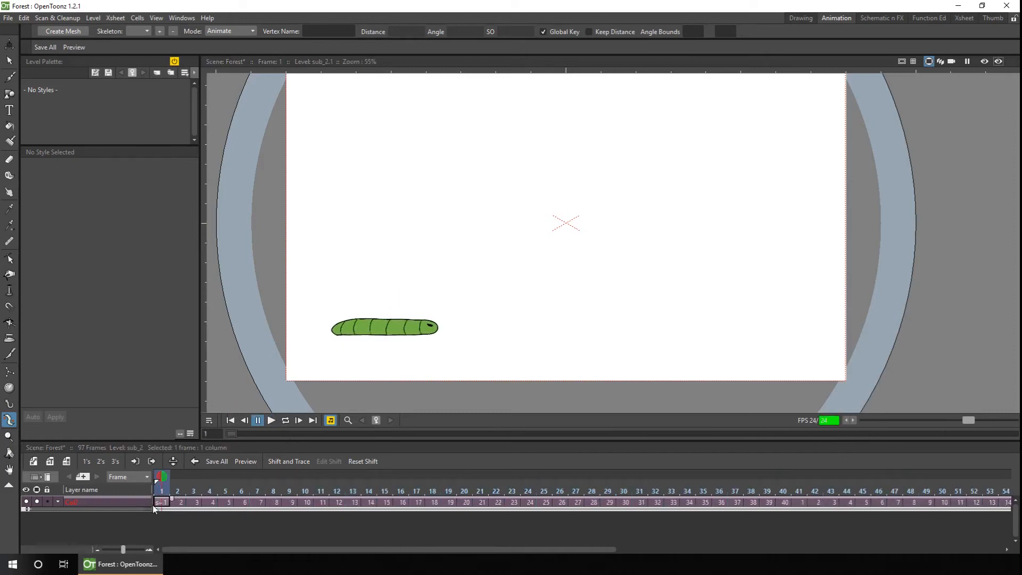
{"action": "left_click", "coordinate": [10, 46]}
{"action": "left_click", "coordinate": [99, 30]}
{"action": "left_click", "coordinate": [104, 93]}
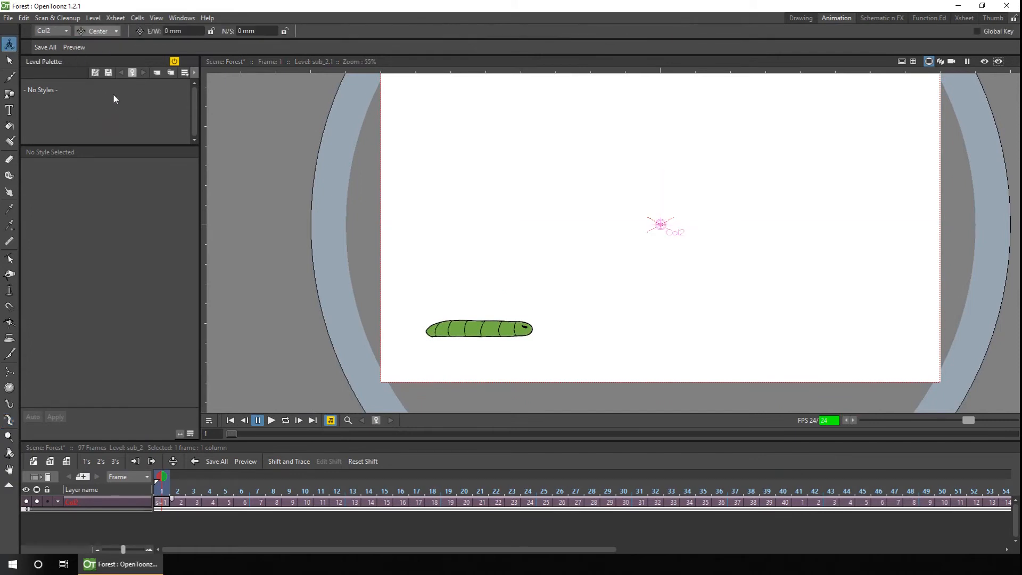
{"action": "left_click_drag", "start_coordinate": [662, 223], "coordinate": [475, 339]}
{"action": "left_click", "coordinate": [99, 31]}
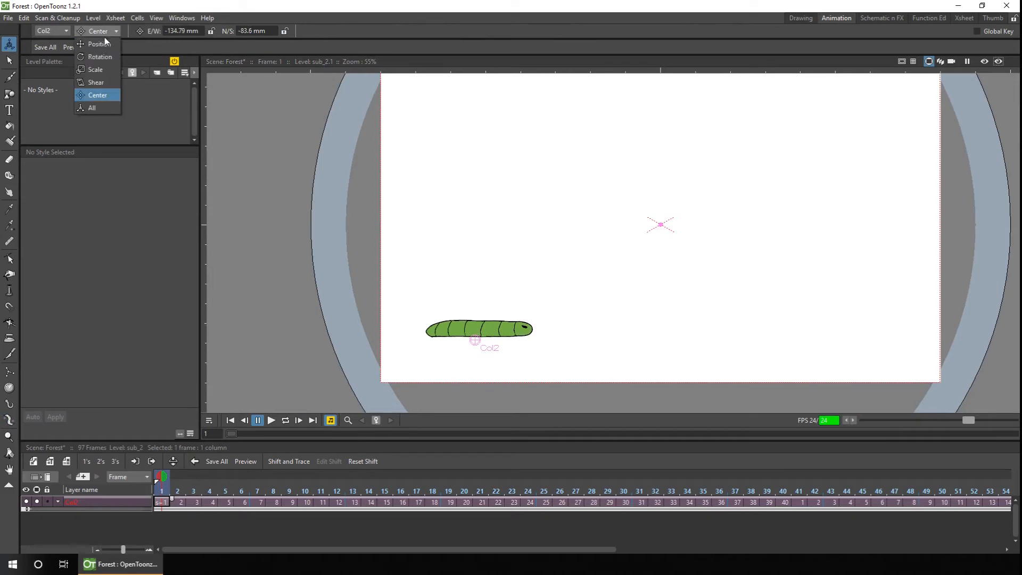
{"action": "left_click", "coordinate": [103, 44]}
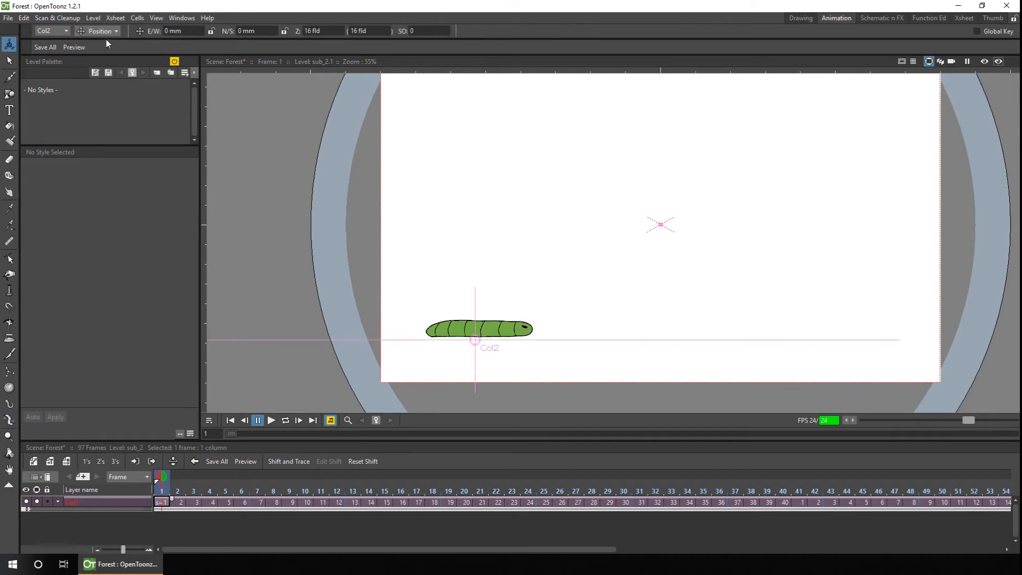
Step: Move the caterpillar off-camera to E/W -114.41 mm, N/S -1.04 mm at frame 1, and key that position at frame 40
{"action": "left_click_drag", "start_coordinate": [563, 332], "coordinate": [400, 337]}
{"action": "left_click", "coordinate": [778, 482]}
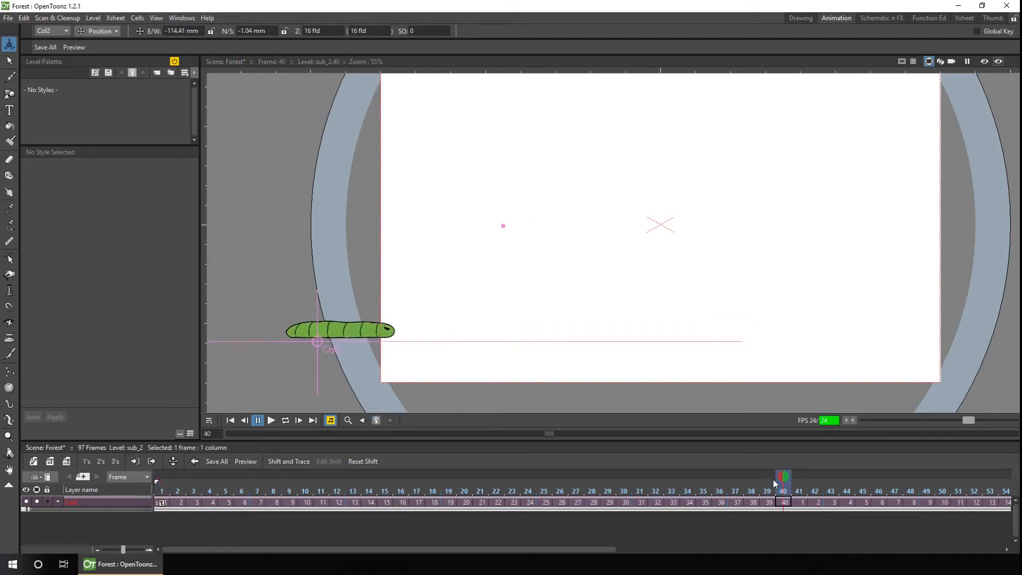
{"action": "left_click", "coordinate": [376, 421]}
Step: At frame 41, move the caterpillar forward to E/W -99.88 mm, N/S -1.16 mm to match the onion-skinned frame 40
{"action": "left_click", "coordinate": [800, 486]}
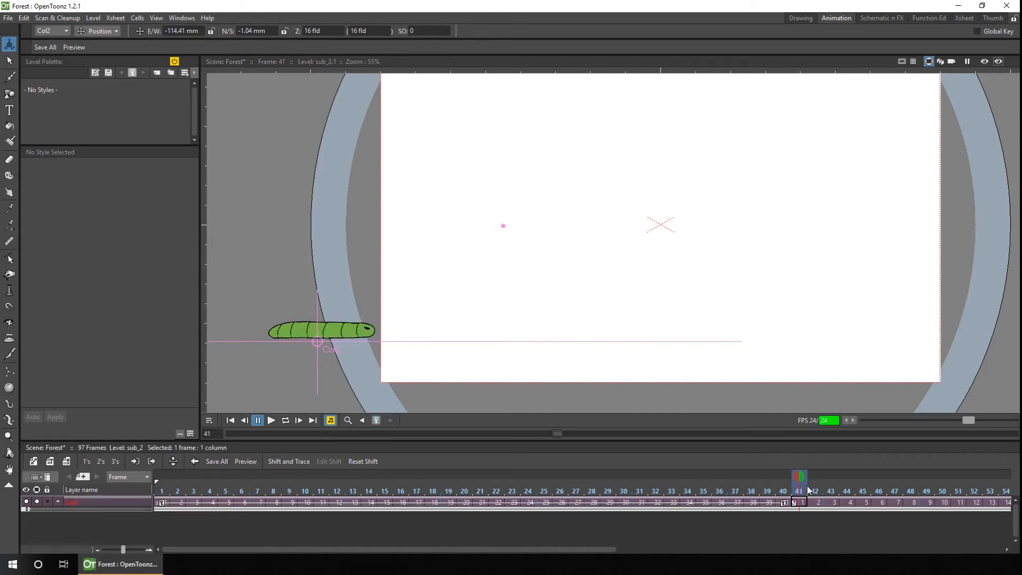
{"action": "left_click", "coordinate": [784, 477]}
{"action": "scroll", "coordinate": [322, 346], "scroll_direction": "up", "scroll_amount": 5}
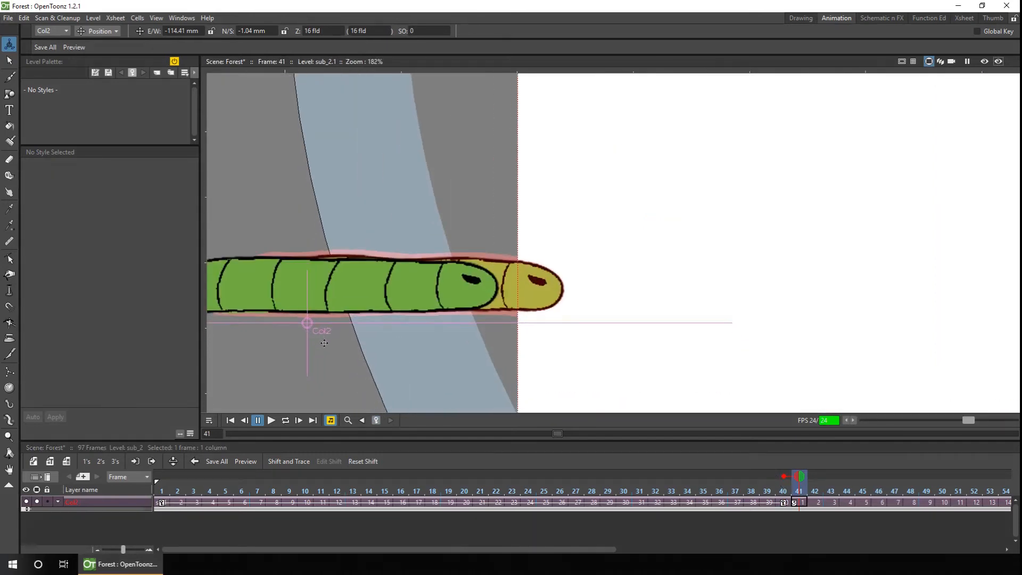
{"action": "left_click_drag", "start_coordinate": [383, 344], "coordinate": [442, 345]}
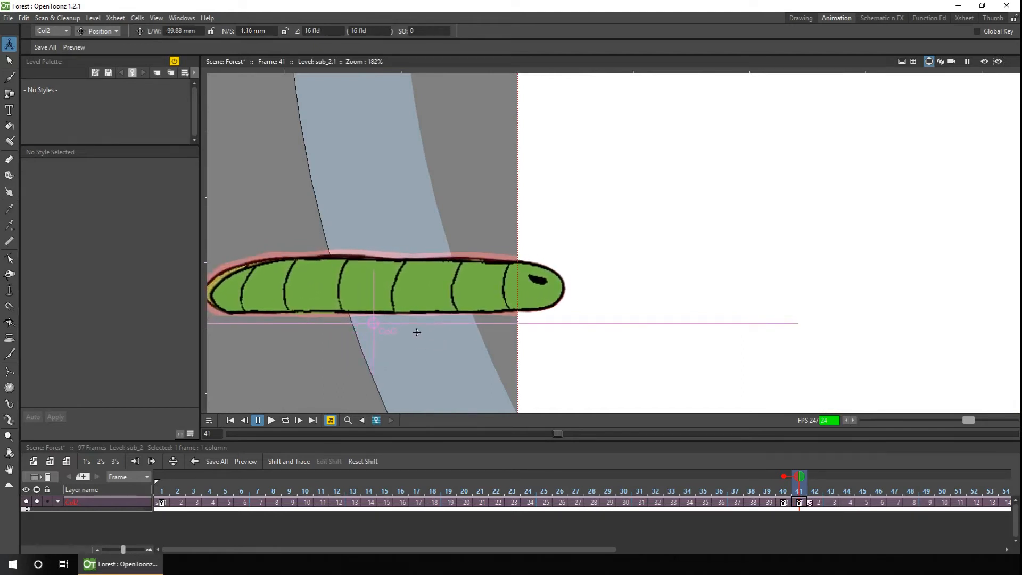
Step: Play the crawl from frame 1 to check the transition between the two cycles
{"action": "scroll", "coordinate": [655, 296], "scroll_direction": "down", "scroll_amount": 5}
{"action": "left_click", "coordinate": [230, 420]}
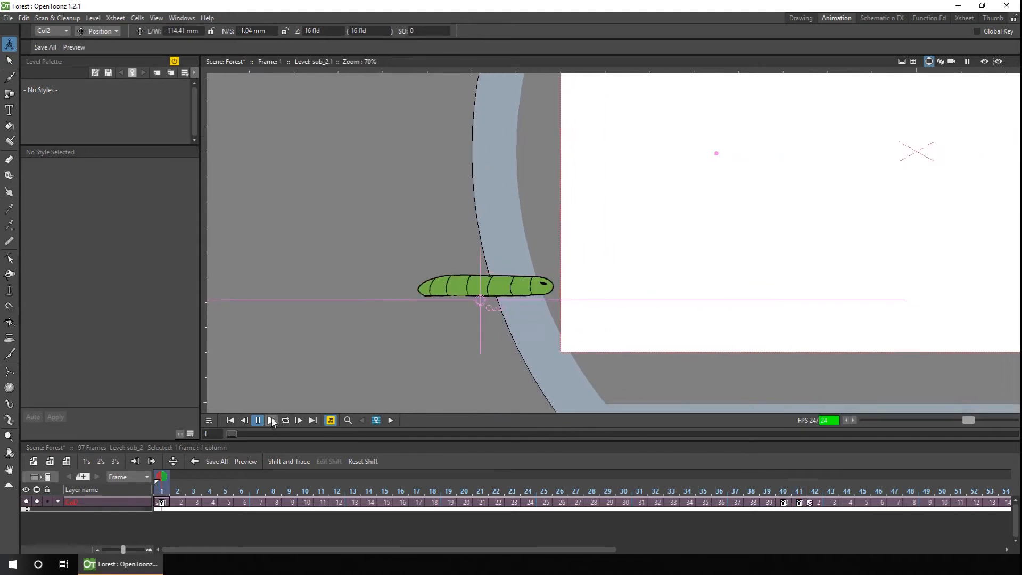
{"action": "left_click", "coordinate": [272, 420]}
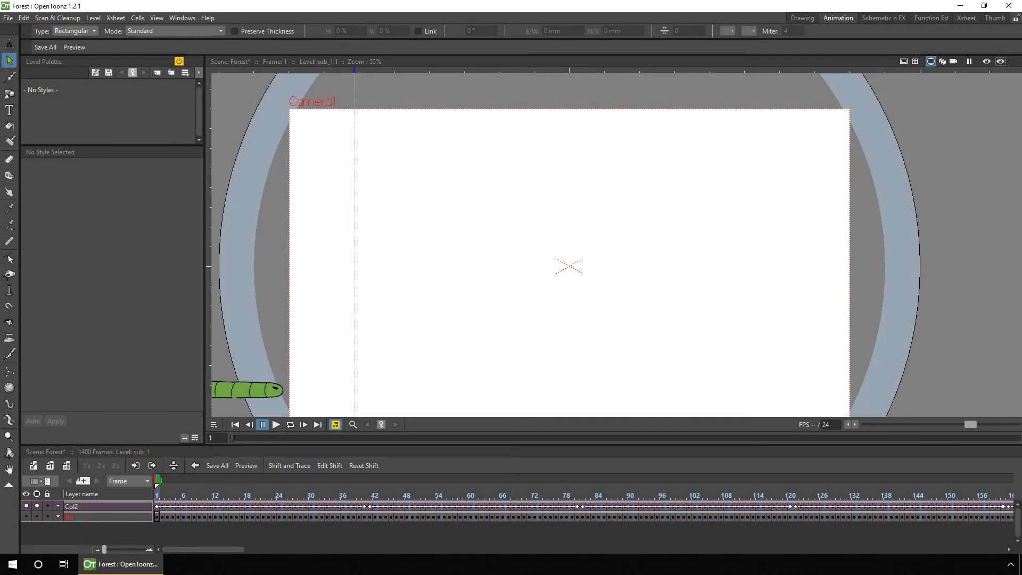
Step: Show the forest background layer and scrub from frame 1 to frame 447 and back to check the caterpillar's crawl
{"action": "left_click", "coordinate": [36, 516]}
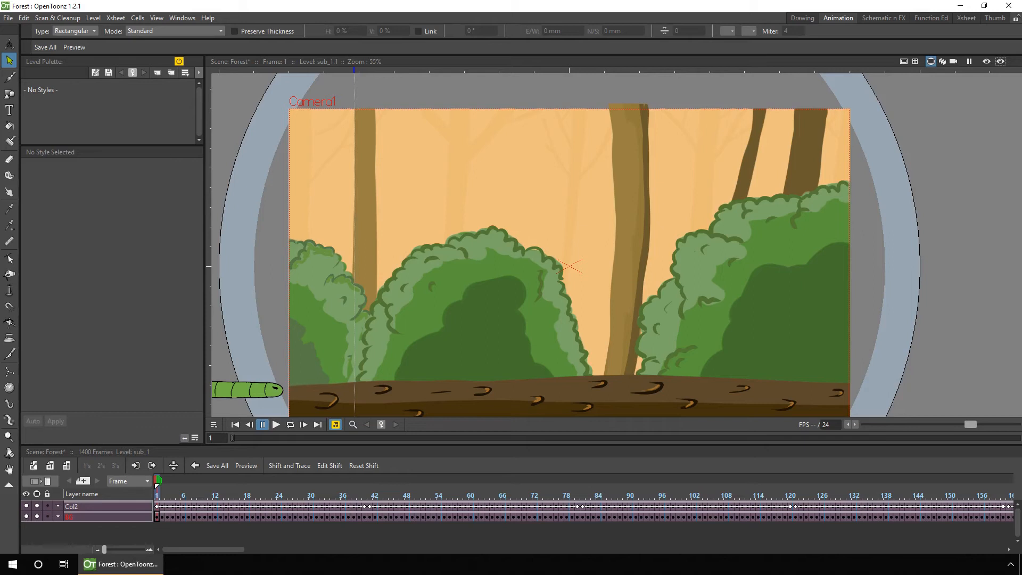
{"action": "left_click_drag", "start_coordinate": [232, 435], "coordinate": [468, 446]}
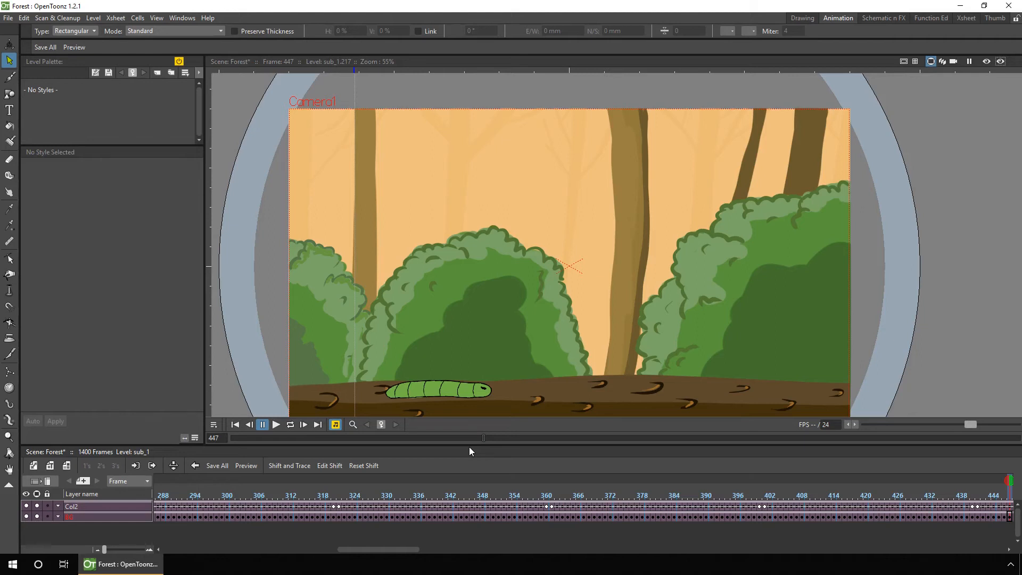
{"action": "left_click_drag", "start_coordinate": [468, 446], "coordinate": [160, 522]}
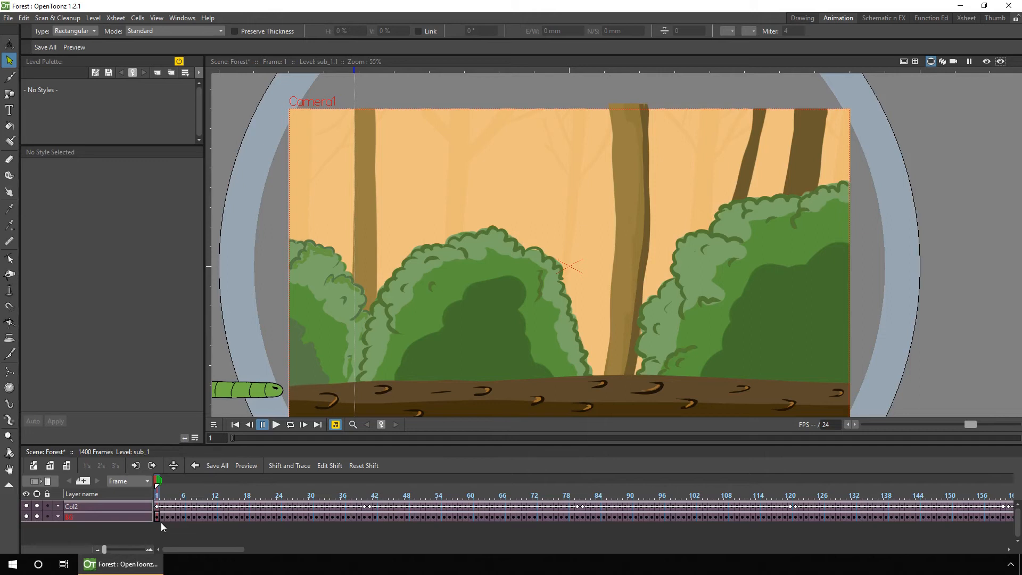
Step: Open the forest background's sub-xsheet and enlarge the timeline to list all its layers
{"action": "left_click", "coordinate": [135, 466]}
{"action": "left_click_drag", "start_coordinate": [271, 445], "coordinate": [280, 363]}
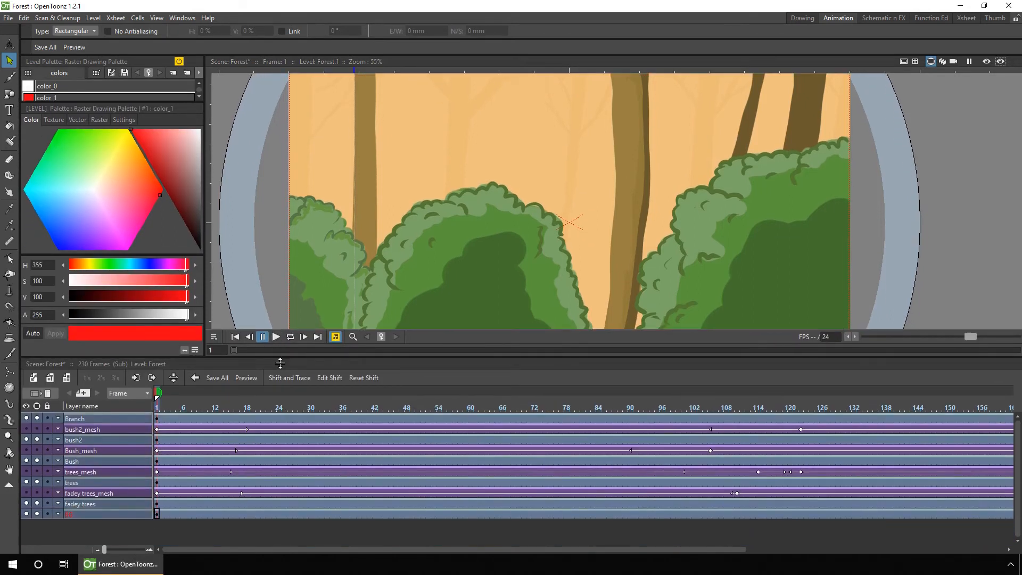
{"action": "scroll", "coordinate": [550, 161], "scroll_direction": "down", "scroll_amount": 1}
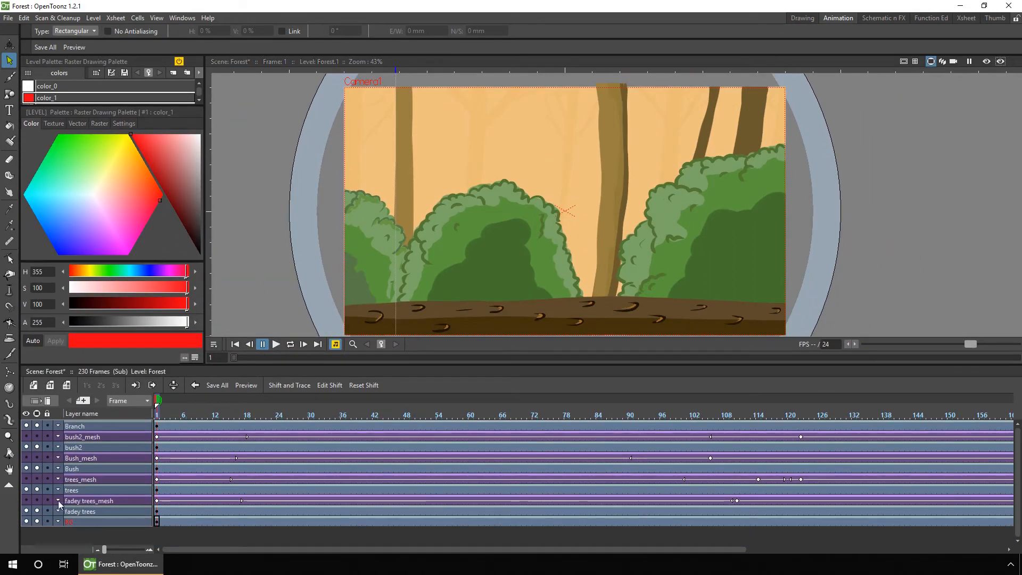
Step: Hide the fadey trees, trees, Bush, bush2 and Branch layers so only BG is shown
{"action": "left_click", "coordinate": [37, 510]}
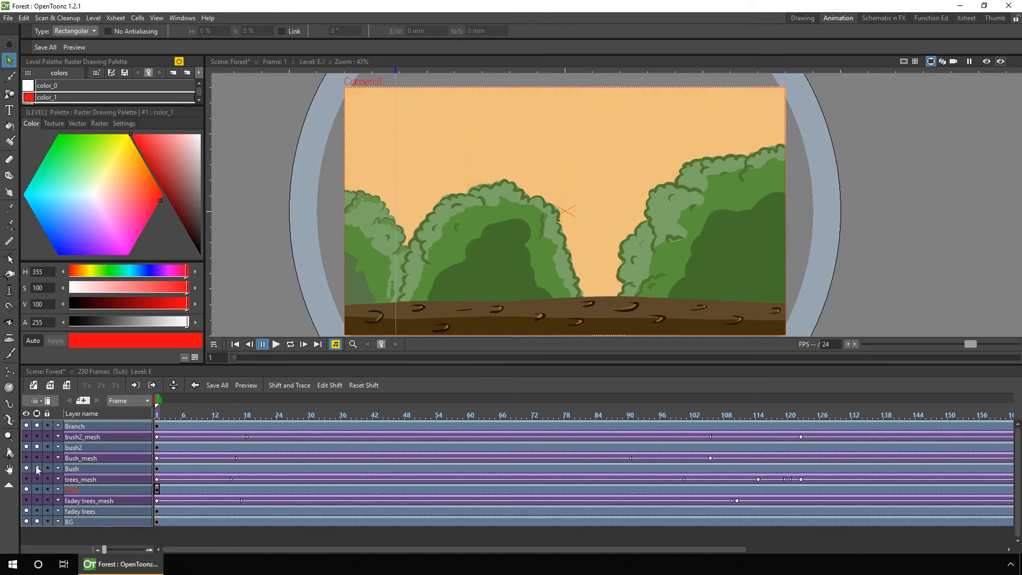
{"action": "left_click", "coordinate": [37, 469]}
{"action": "left_click", "coordinate": [37, 448]}
{"action": "left_click", "coordinate": [37, 426]}
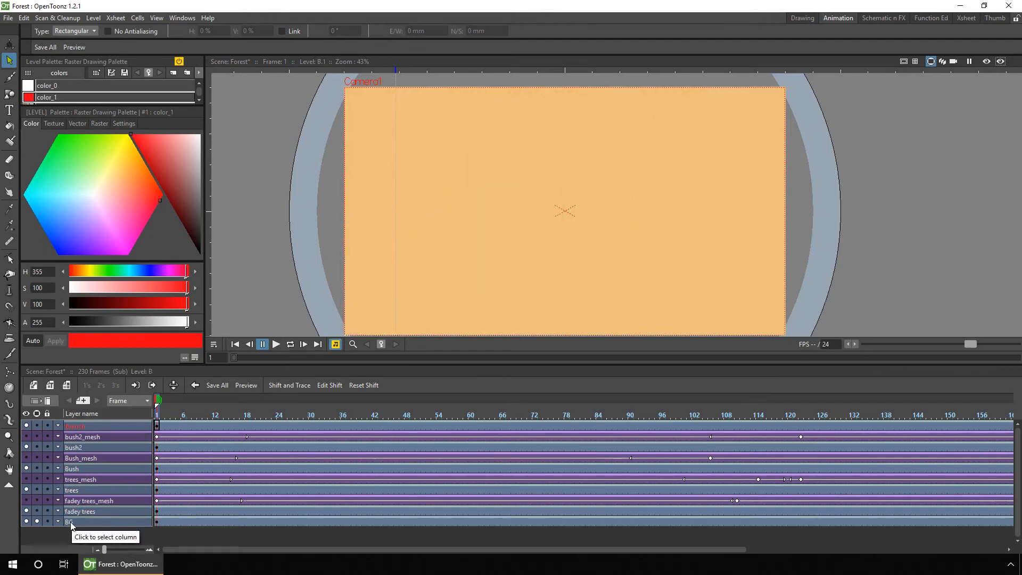
Step: Show the fadey trees, trees, Bush, bush2 and Branch layers again one by one, from back to front
{"action": "left_click", "coordinate": [37, 510]}
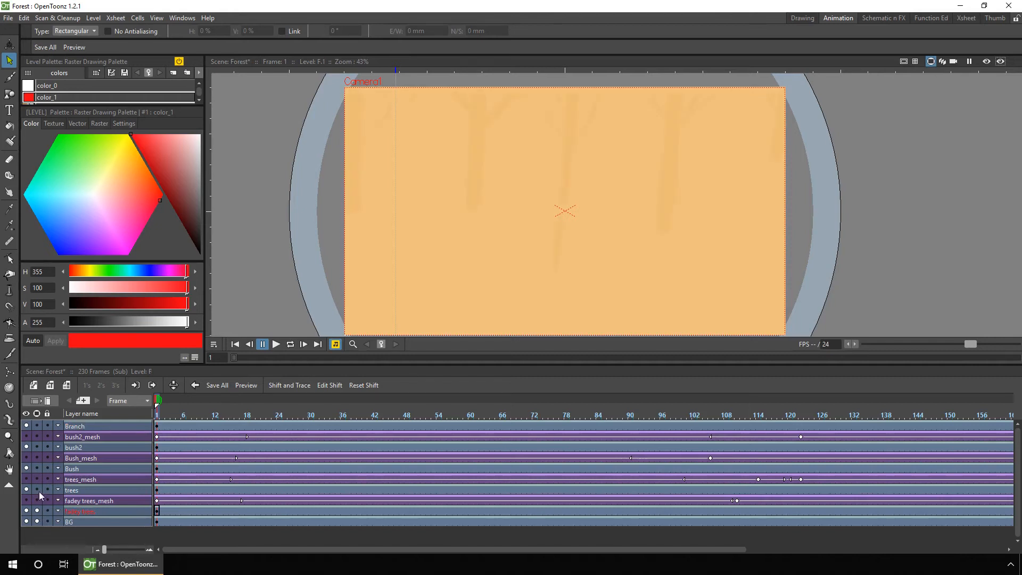
{"action": "left_click", "coordinate": [39, 488]}
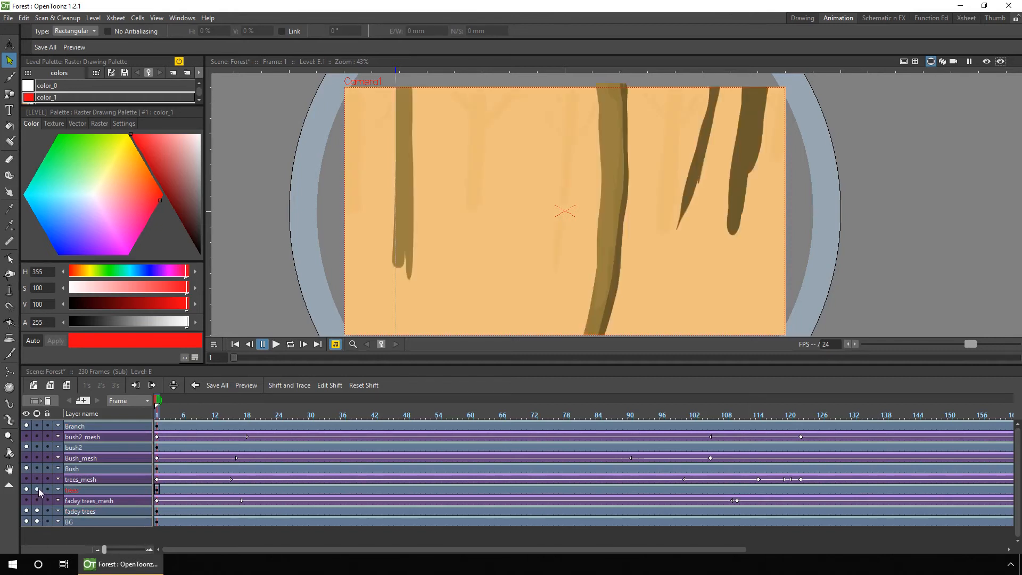
{"action": "left_click", "coordinate": [38, 467]}
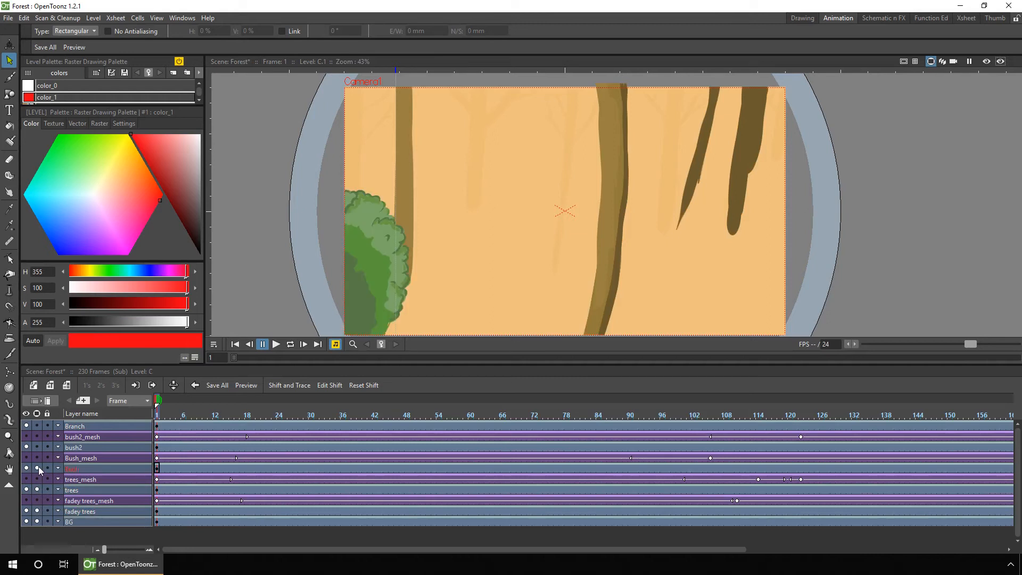
{"action": "left_click", "coordinate": [37, 446]}
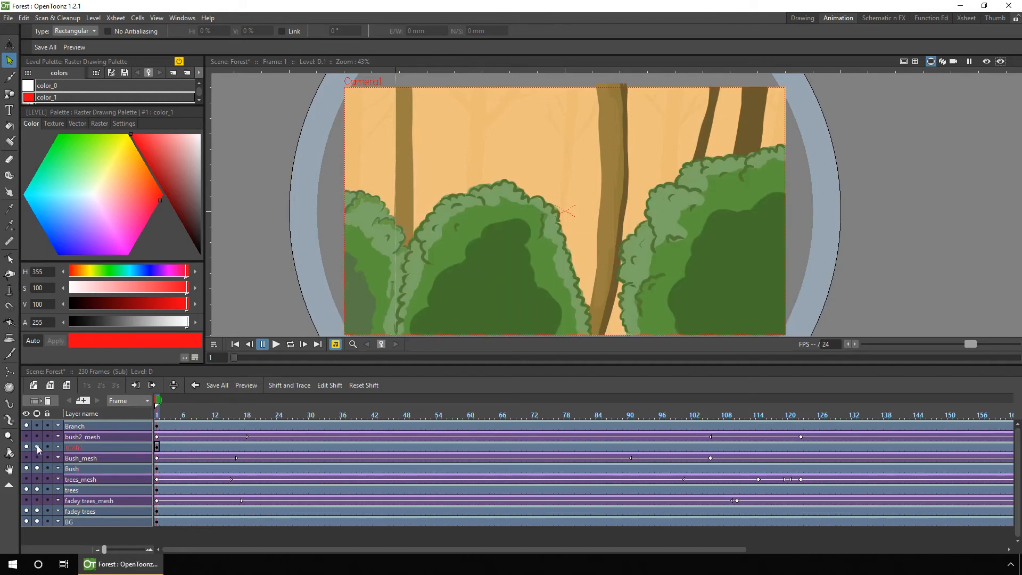
{"action": "left_click", "coordinate": [38, 426]}
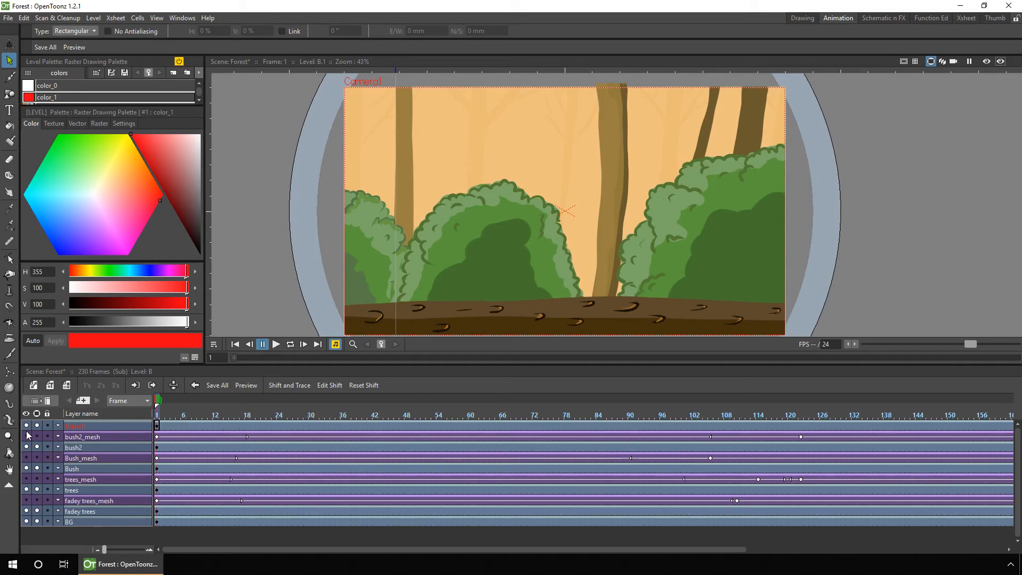
Step: Preview the rendered forest frame and inspect the settings of the Blur04, Blur03, Blur02 and Blur01 nodes in the FX schematic
{"action": "left_click", "coordinate": [986, 62]}
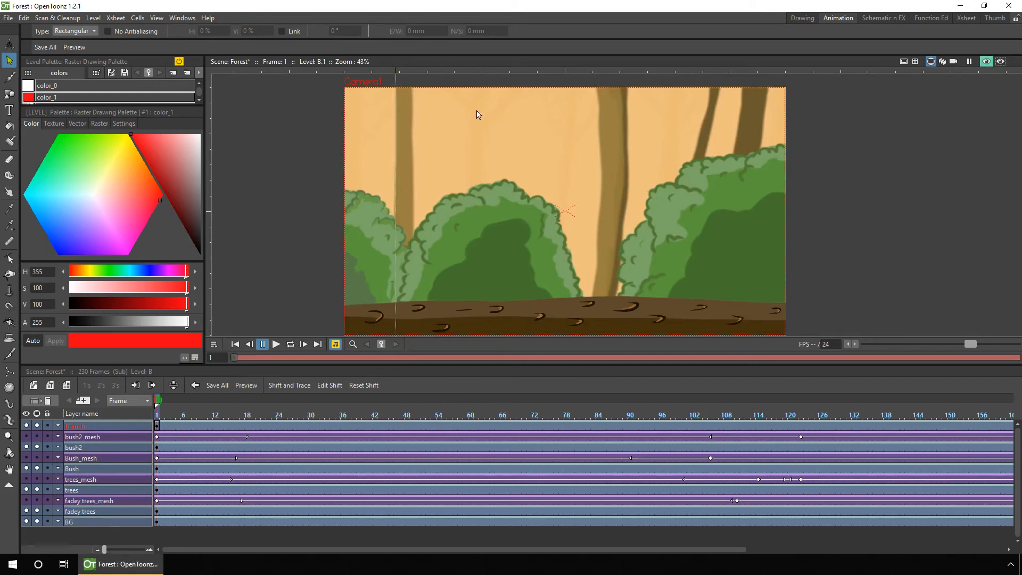
{"action": "left_click", "coordinate": [898, 18]}
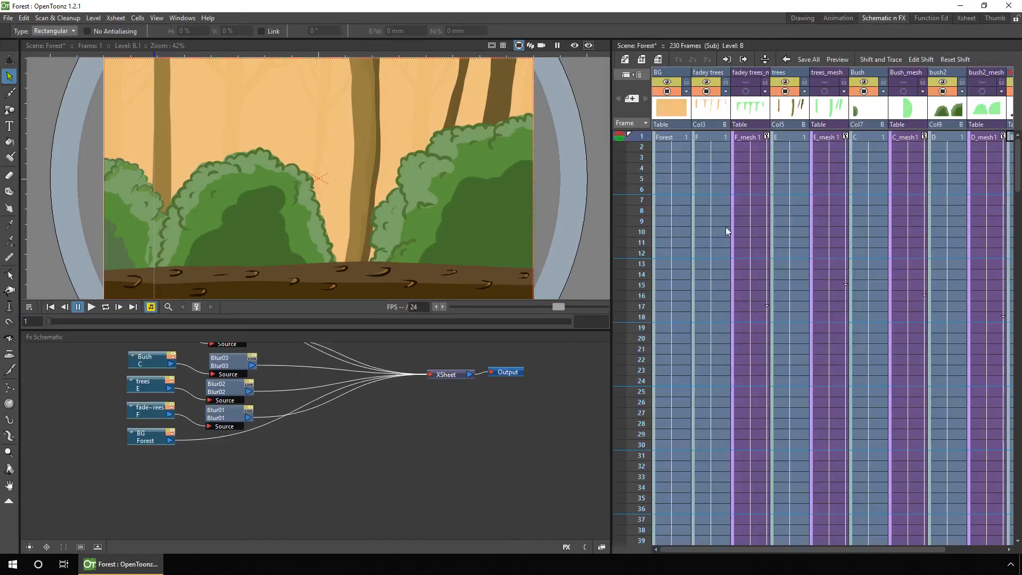
{"action": "left_click_drag", "start_coordinate": [370, 422], "coordinate": [435, 491]}
{"action": "left_click", "coordinate": [296, 431]}
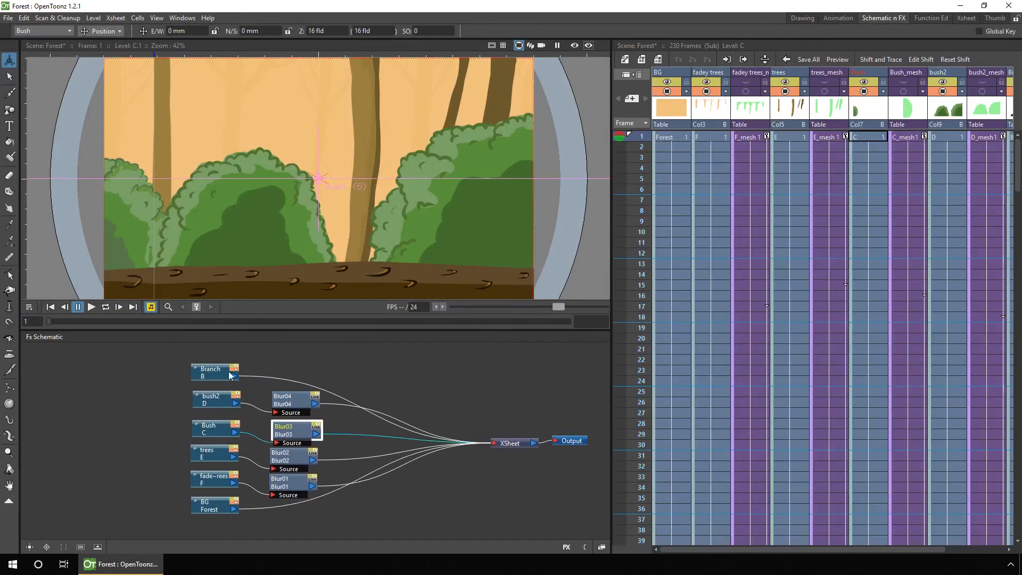
{"action": "double_click", "coordinate": [292, 400]}
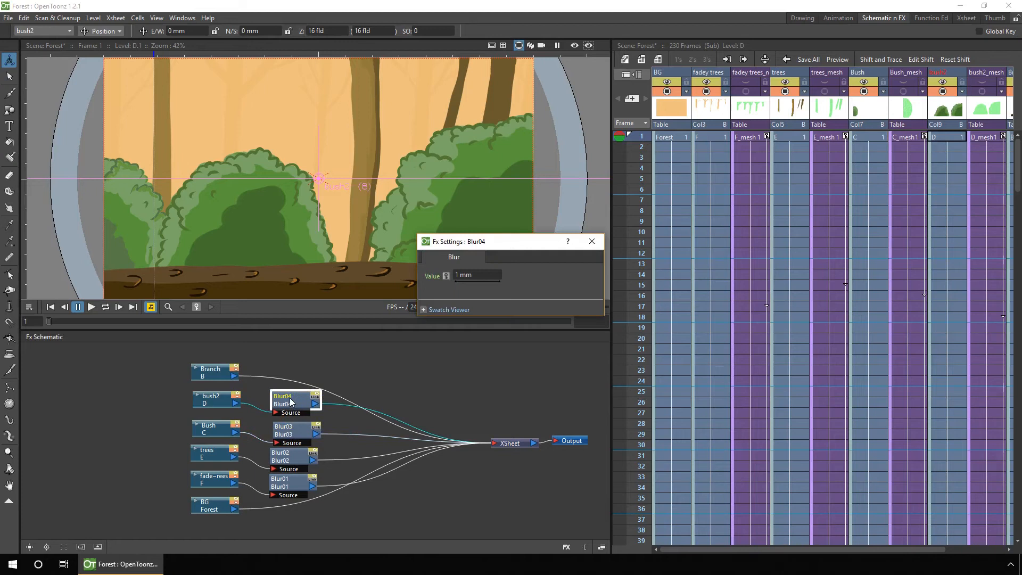
{"action": "left_click", "coordinate": [293, 437]}
{"action": "left_click", "coordinate": [297, 468]}
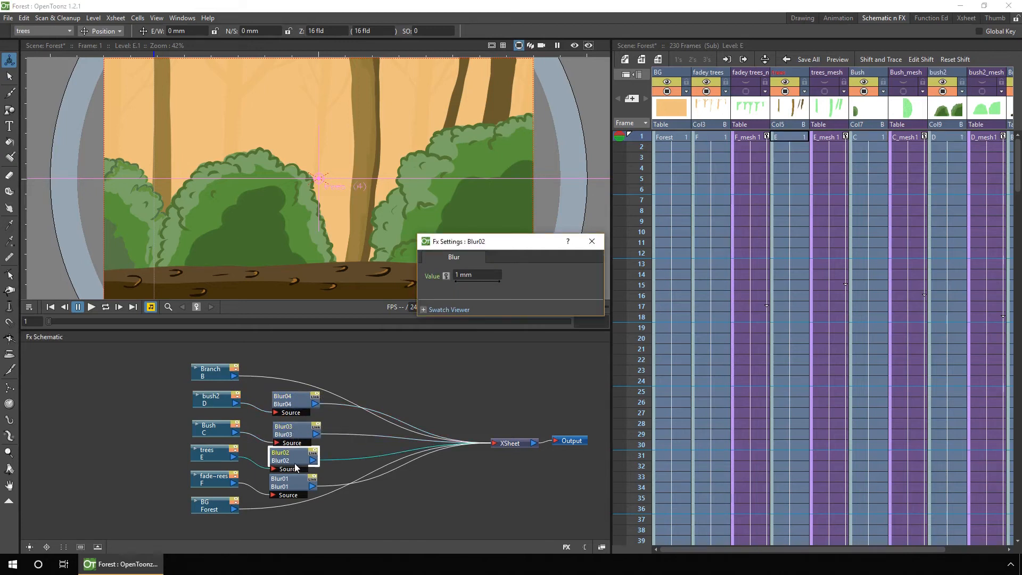
{"action": "left_click", "coordinate": [296, 485]}
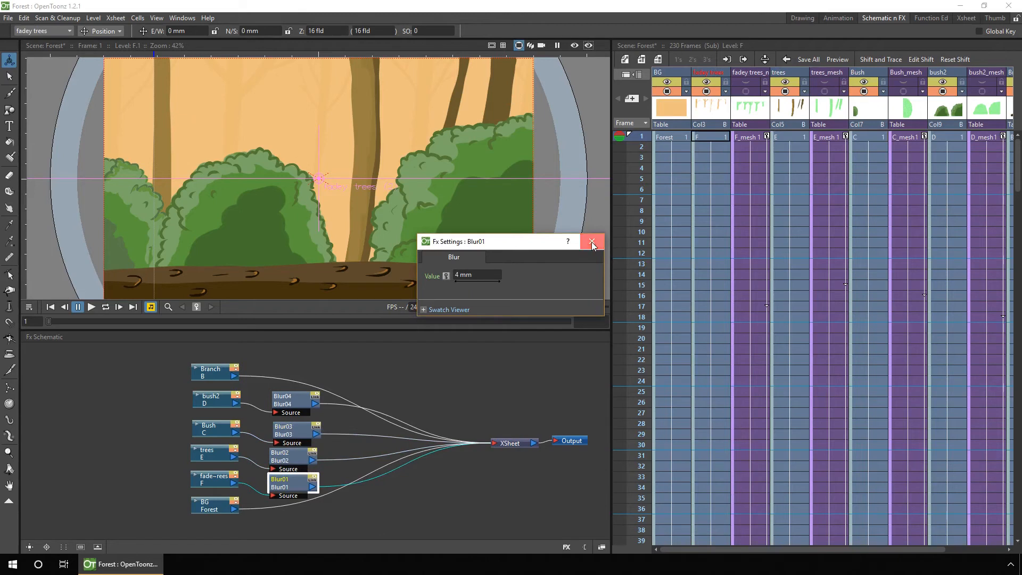
{"action": "left_click", "coordinate": [592, 241]}
Step: Return to the Animation workspace, display the fadey trees_mesh skeleton with the Plastic tool, turn off the preview, and scrub through its motion
{"action": "left_click", "coordinate": [838, 19]}
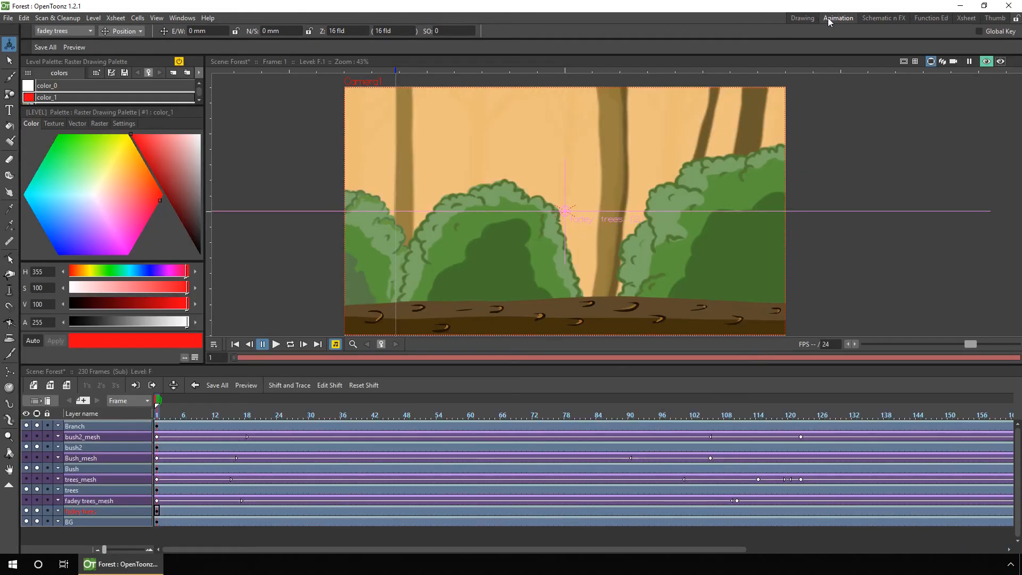
{"action": "left_click", "coordinate": [36, 498]}
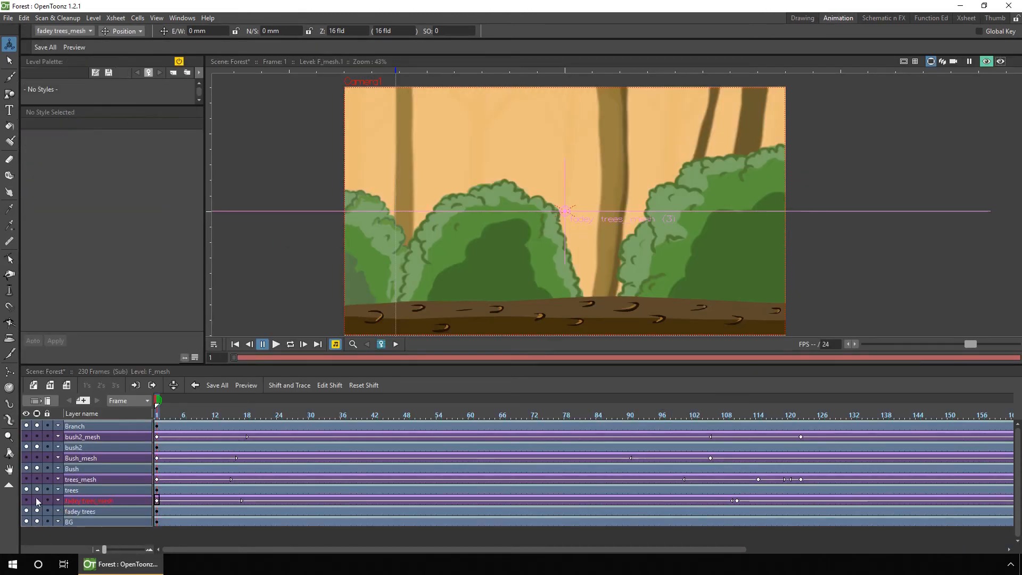
{"action": "left_click", "coordinate": [9, 419]}
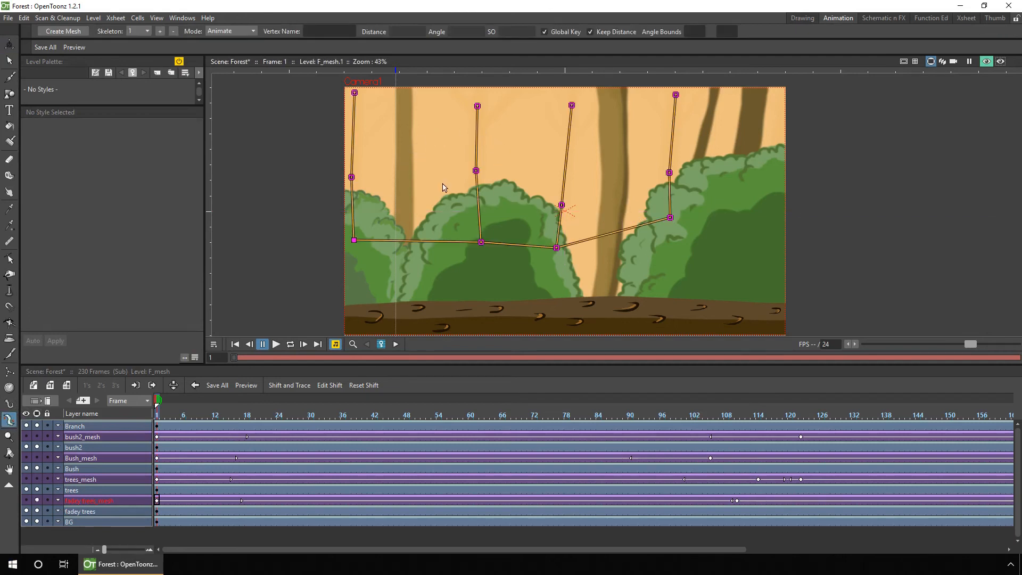
{"action": "left_click", "coordinate": [986, 62]}
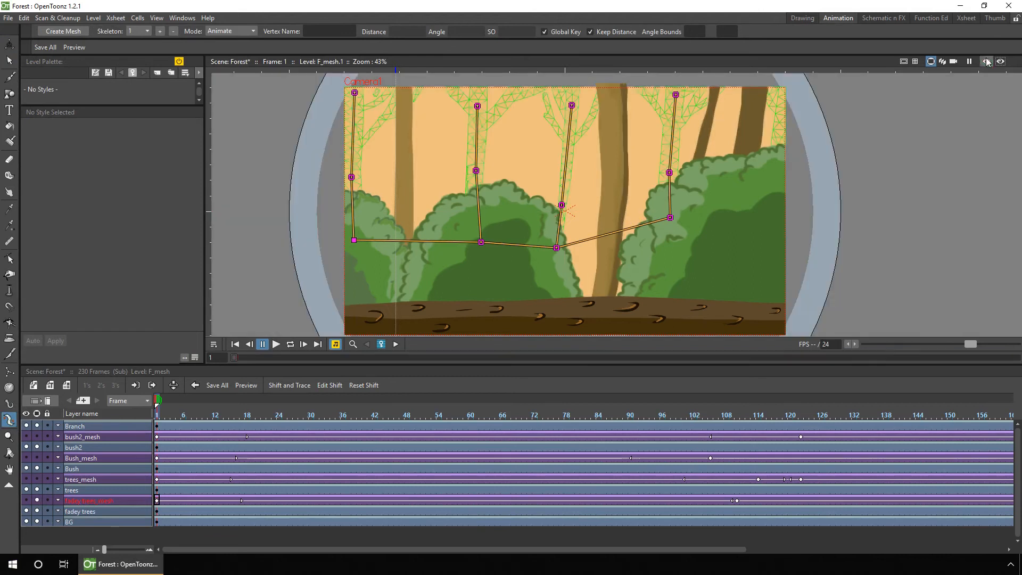
{"action": "left_click_drag", "start_coordinate": [234, 357], "coordinate": [912, 356]}
Step: Select trees_mesh and bush2_mesh in turn and scrub through the frames to examine their skeleton animation
{"action": "left_click", "coordinate": [157, 479]}
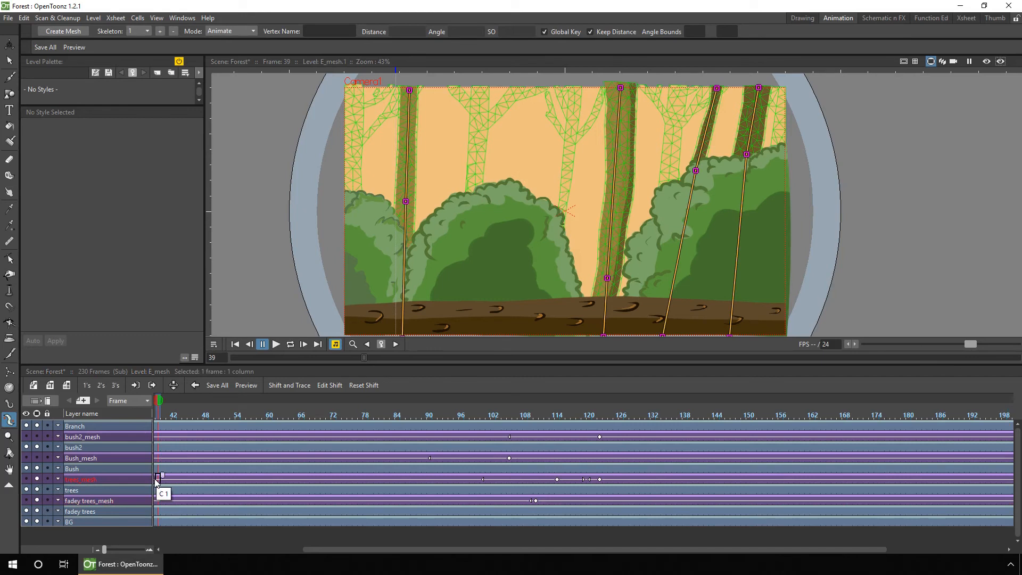
{"action": "left_click_drag", "start_coordinate": [233, 358], "coordinate": [791, 340]}
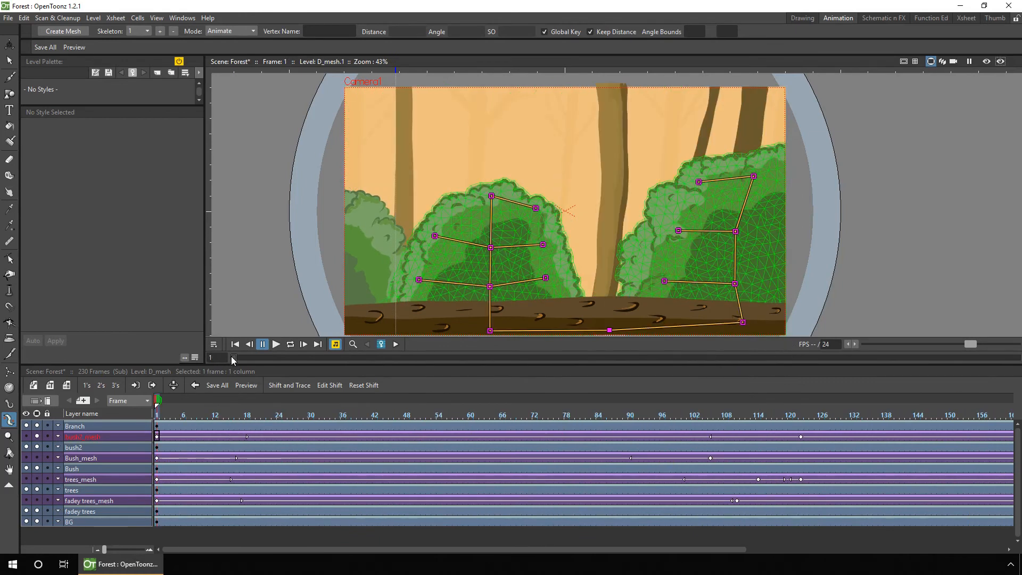
{"action": "left_click_drag", "start_coordinate": [232, 358], "coordinate": [537, 360]}
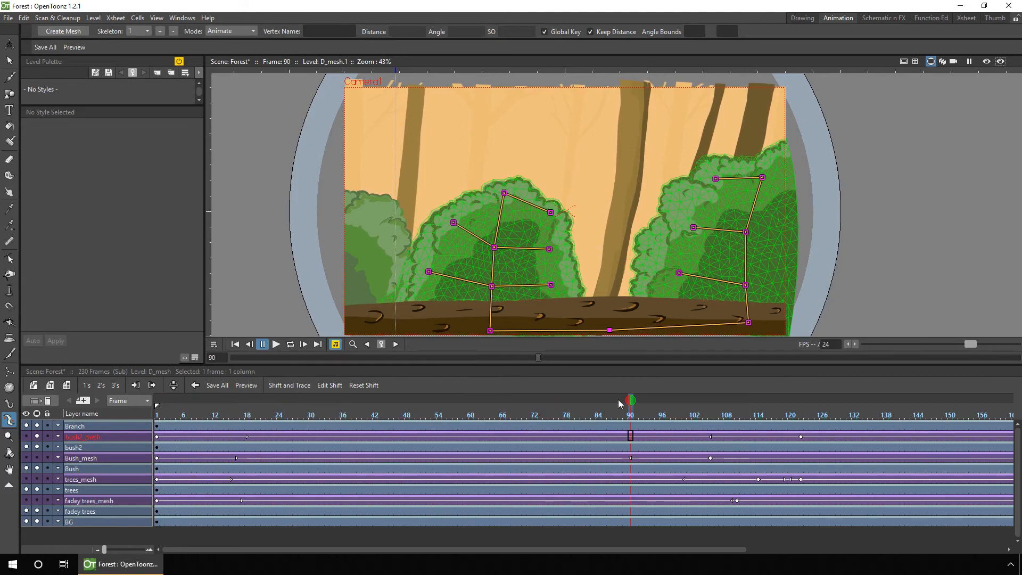
{"action": "left_click_drag", "start_coordinate": [548, 359], "coordinate": [793, 365]}
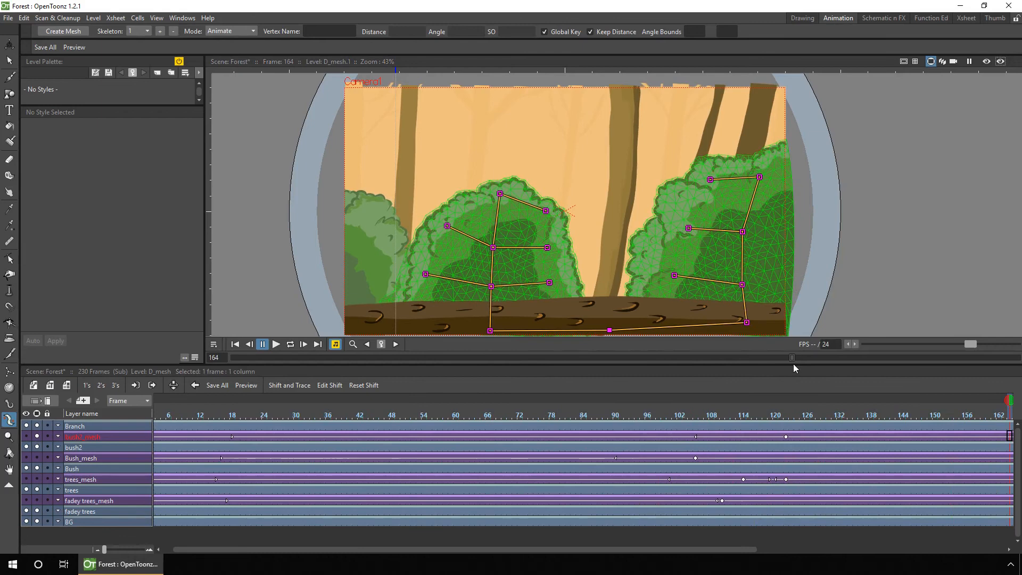
Step: Scrub through the Bush_mesh skeleton animation and enlarge the timeline frames around frame 1
{"action": "left_click", "coordinate": [159, 460]}
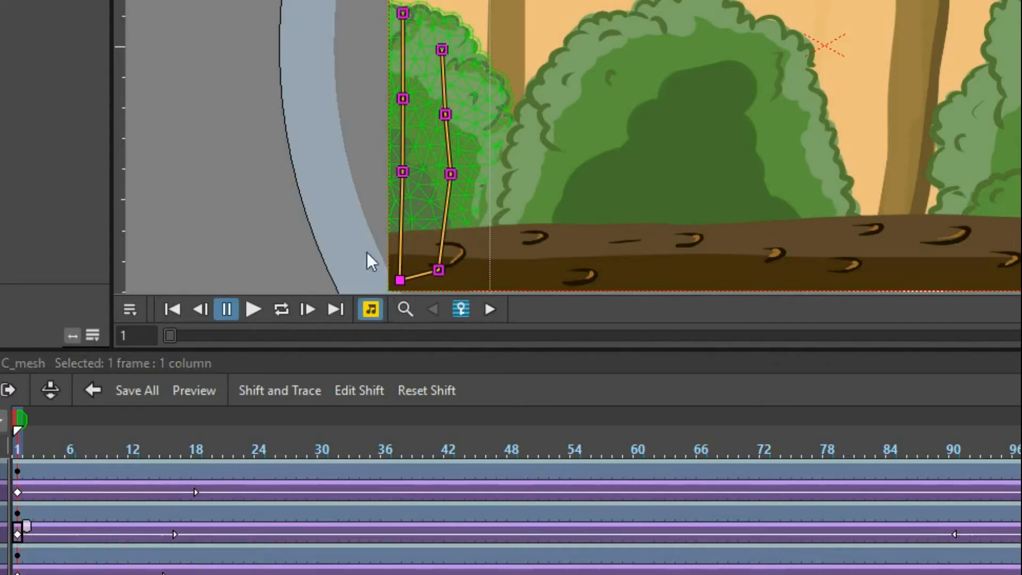
{"action": "left_click_drag", "start_coordinate": [173, 333], "coordinate": [796, 351]}
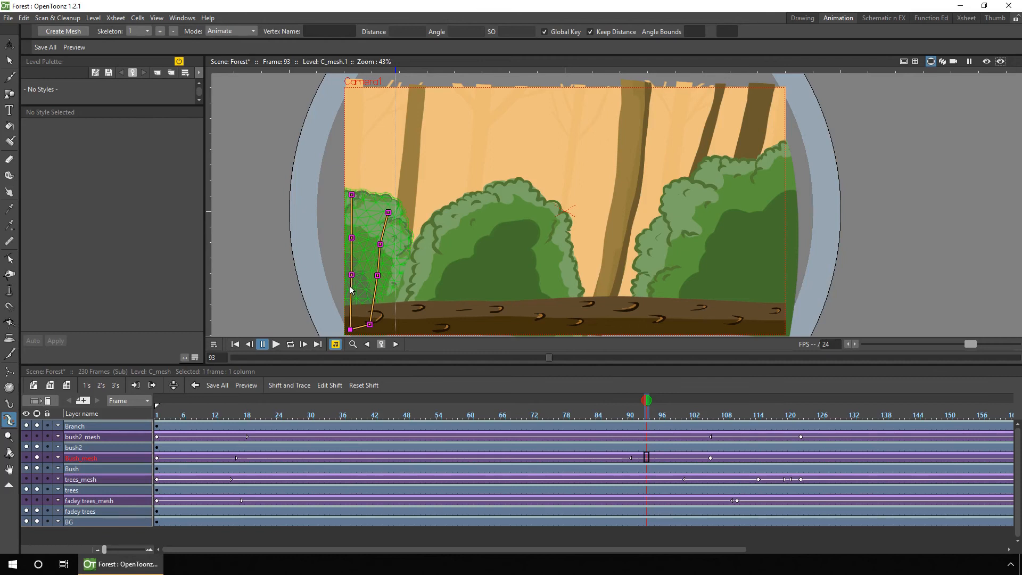
{"action": "left_click", "coordinate": [149, 550]}
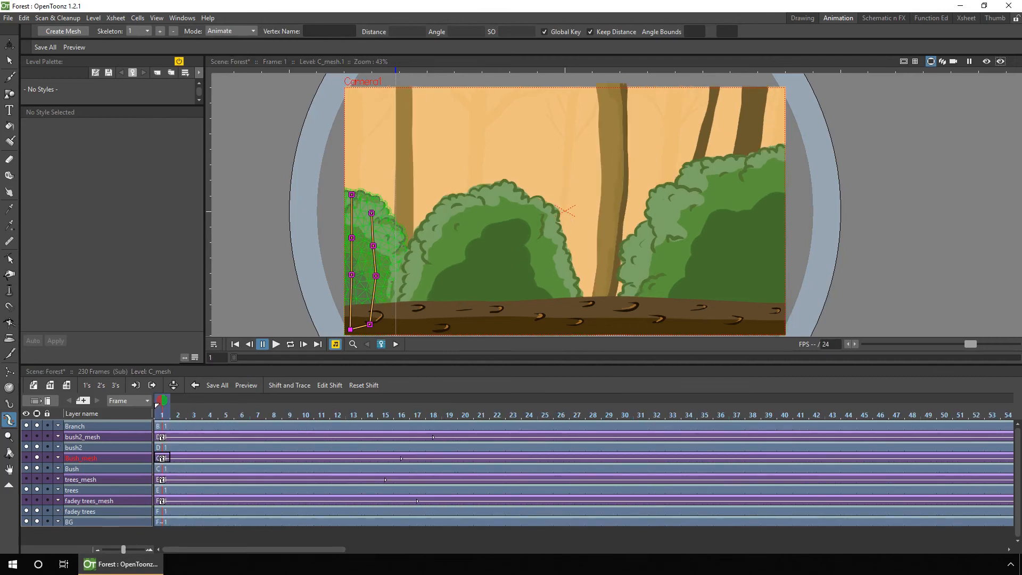
Step: Examine the forest meshes' skeleton motion and final keyframes up to frame 230, and close the background sub-xsheet
{"action": "left_click_drag", "start_coordinate": [255, 549], "coordinate": [549, 553]}
{"action": "left_click_drag", "start_coordinate": [528, 413], "coordinate": [974, 416]}
{"action": "left_click_drag", "start_coordinate": [471, 548], "coordinate": [849, 539]}
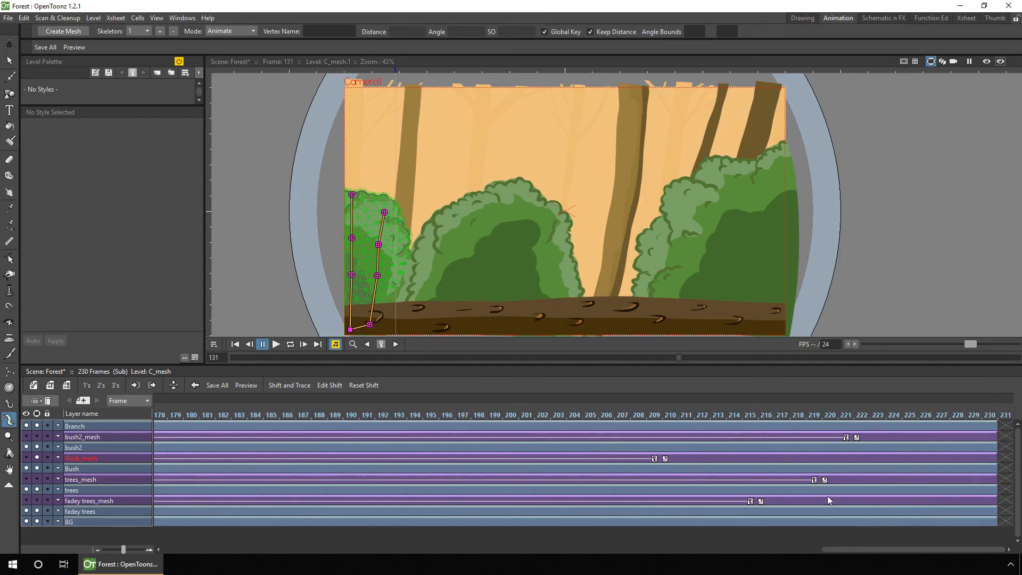
{"action": "left_click", "coordinate": [862, 457]}
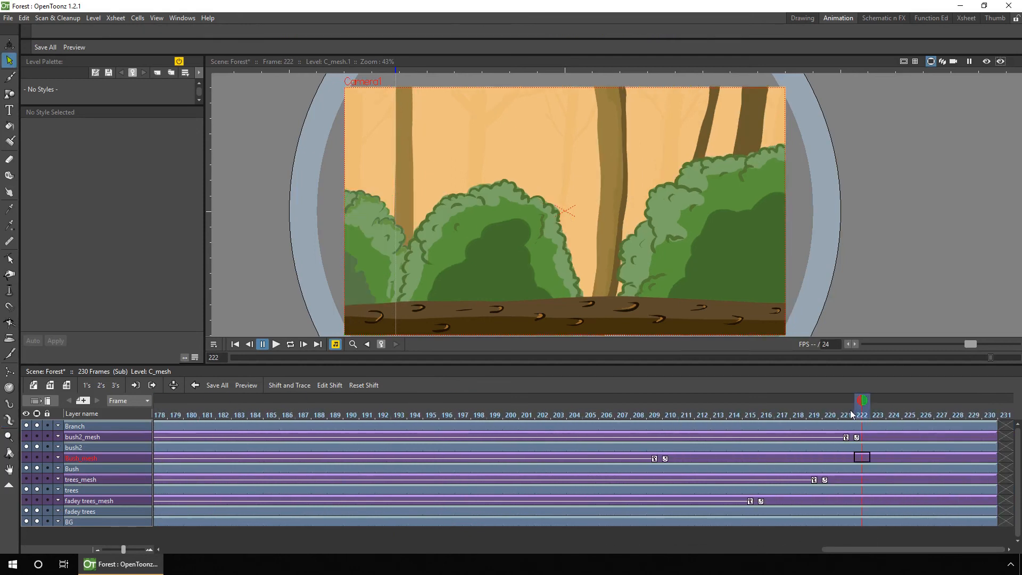
{"action": "left_click", "coordinate": [991, 414]}
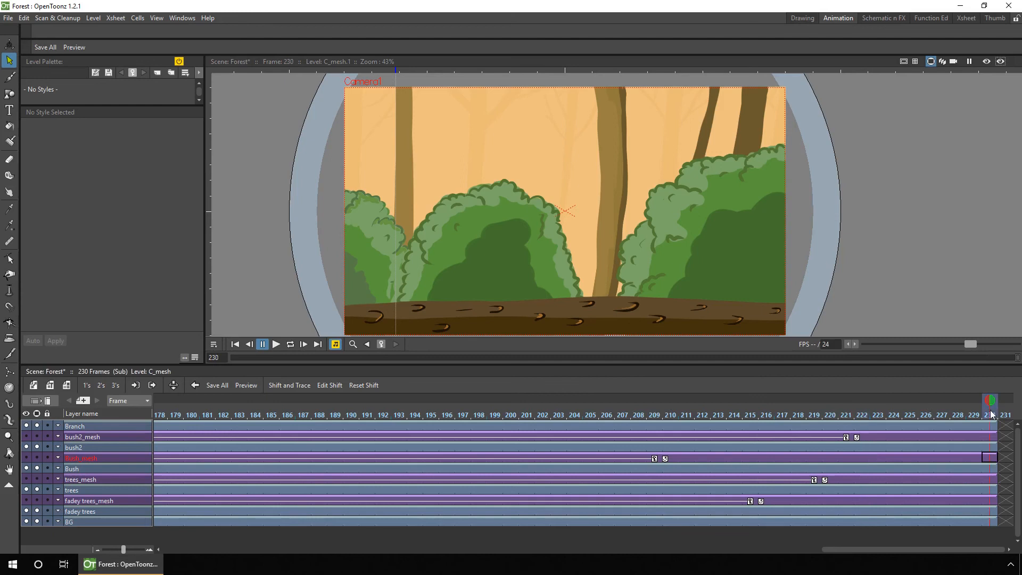
{"action": "left_click", "coordinate": [154, 387]}
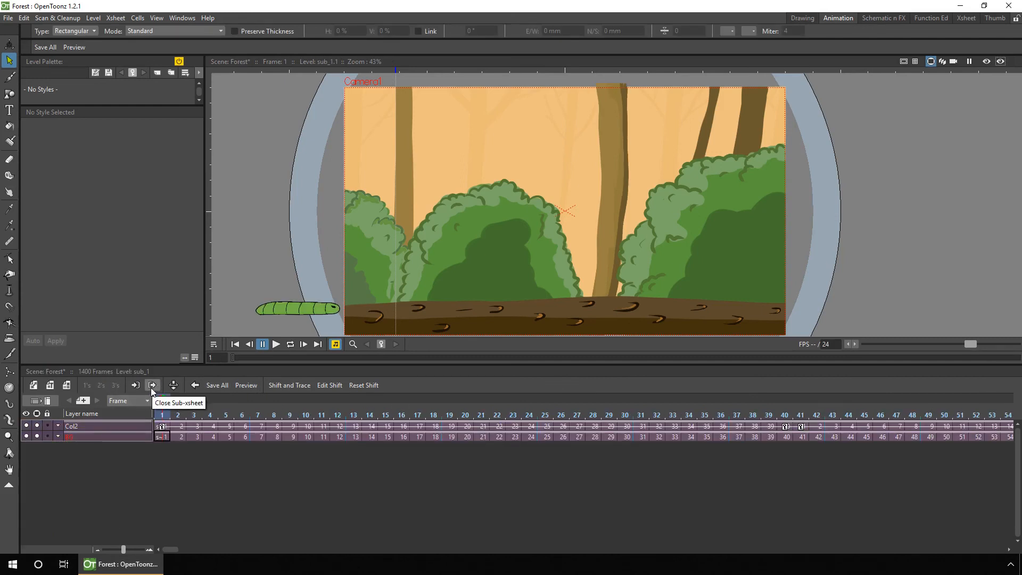
Step: Select frames 1 to 230 of the BG column in the main scene and open the Repeat settings for its cells
{"action": "left_click", "coordinate": [162, 437]}
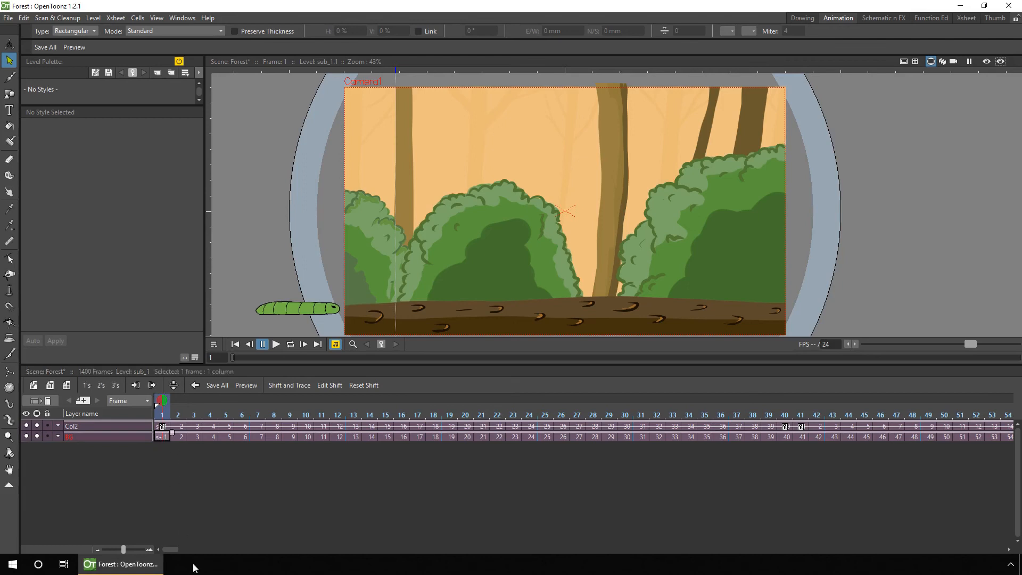
{"action": "left_click_drag", "start_coordinate": [171, 550], "coordinate": [289, 549]}
{"action": "left_click", "coordinate": [757, 436], "text": "shift"}
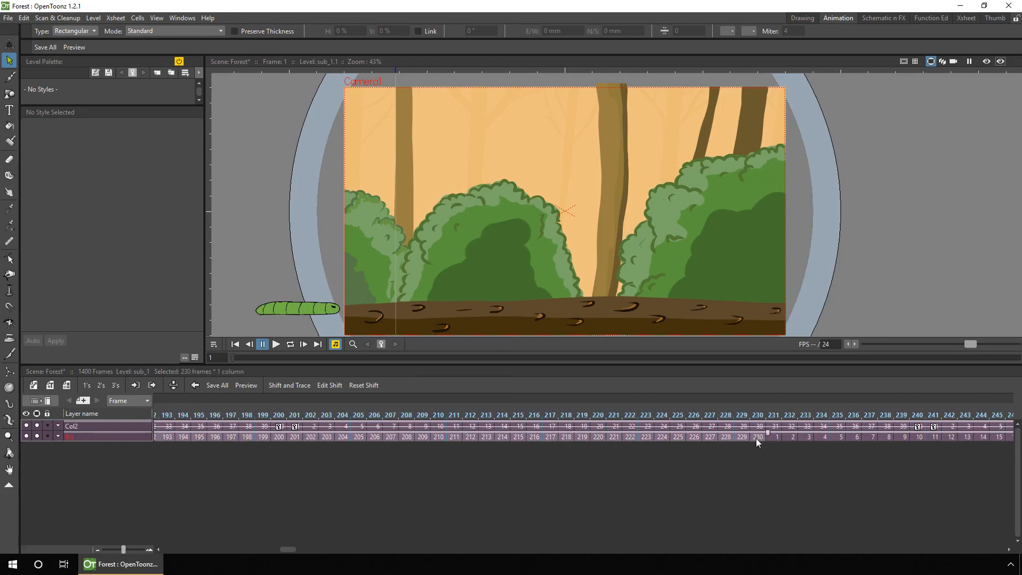
{"action": "right_click", "coordinate": [757, 439]}
{"action": "mouse_move", "coordinate": [800, 272]}
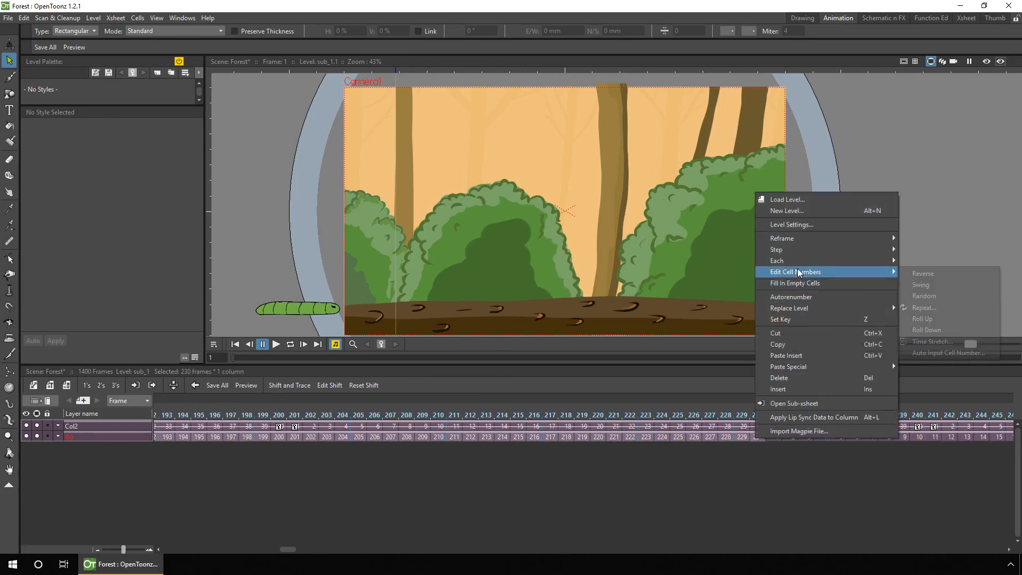
{"action": "left_click", "coordinate": [945, 313]}
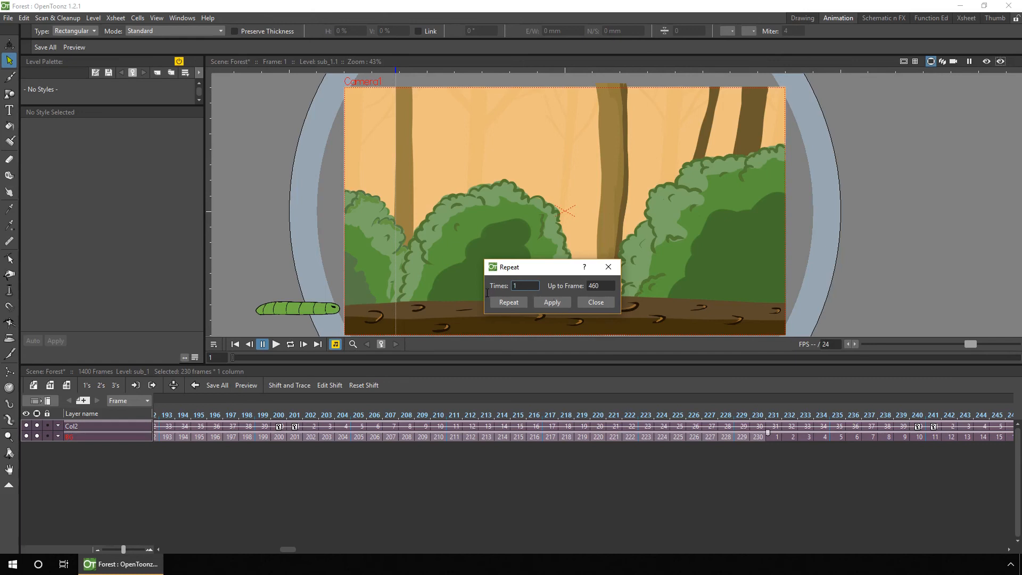
Step: Try Repeat values of 2 times and up to frame 1400, and close the dialog without applying them
{"action": "left_click_drag", "start_coordinate": [526, 288], "coordinate": [501, 289]}
{"action": "type", "text": "2"}
{"action": "key", "text": "Tab"}
{"action": "left_click_drag", "start_coordinate": [589, 289], "coordinate": [567, 291]}
{"action": "type", "text": "1400"}
{"action": "key", "text": "Tab"}
{"action": "left_click", "coordinate": [596, 301]}
Step: Examine the end of the repeated BG column at frame 1400
{"action": "left_click_drag", "start_coordinate": [240, 550], "coordinate": [1006, 544]}
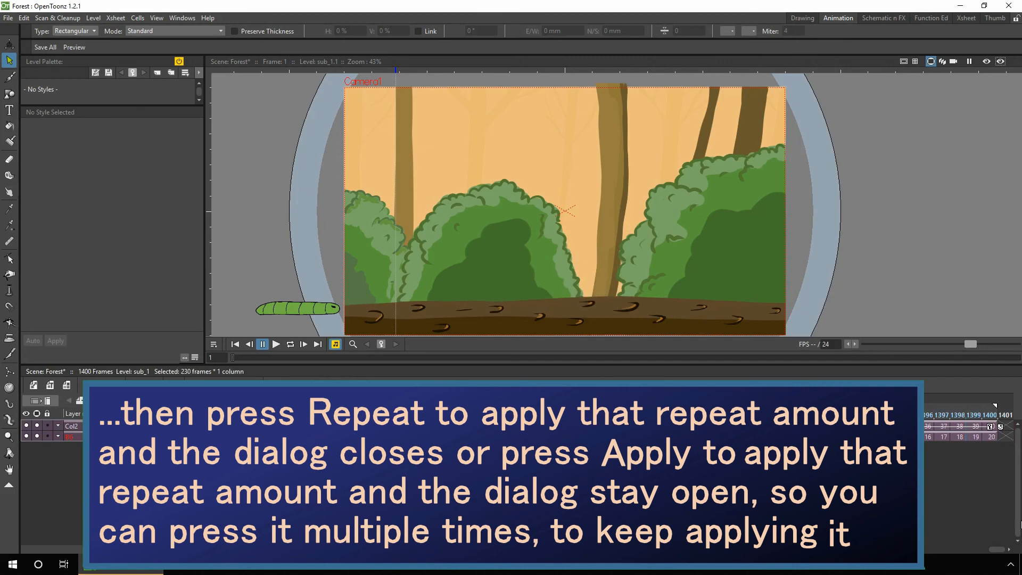
{"action": "left_click", "coordinate": [992, 438]}
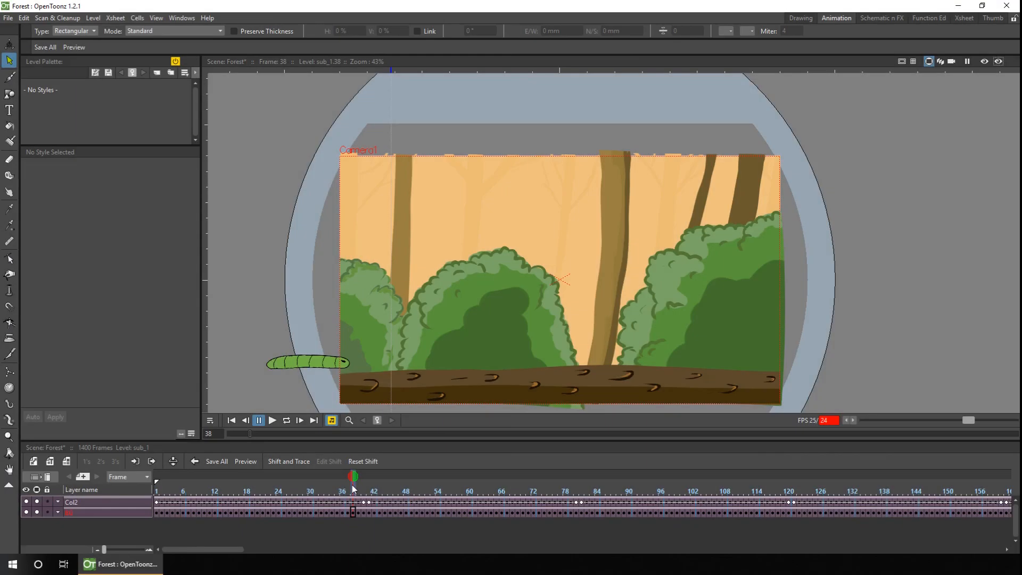
{"action": "left_click", "coordinate": [232, 574]}
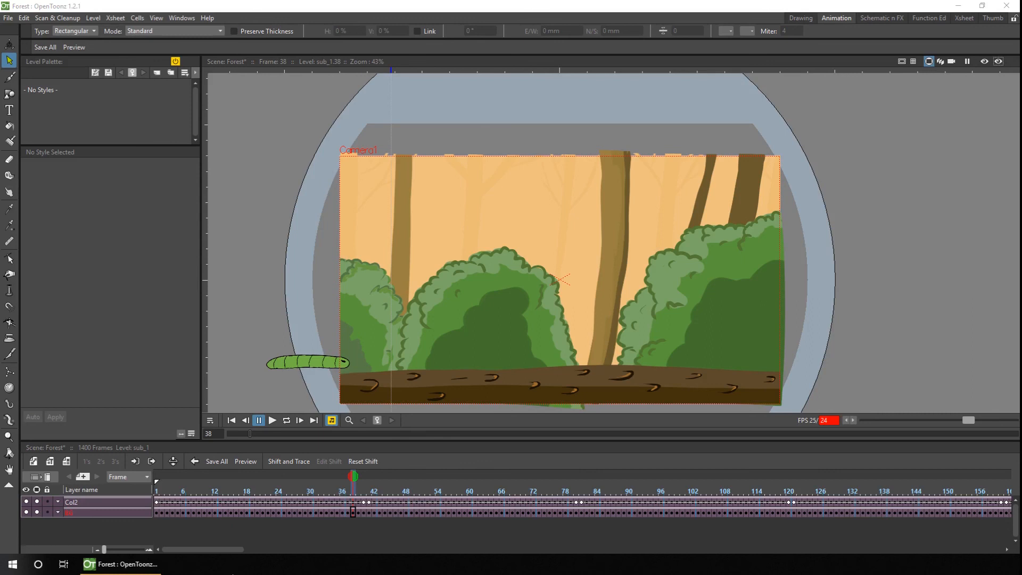
Step: Switch to the Schematic n FX workspace and insert a pegbar between Table and the caterpillar's Col2 node in the stage schematic
{"action": "left_click", "coordinate": [884, 18]}
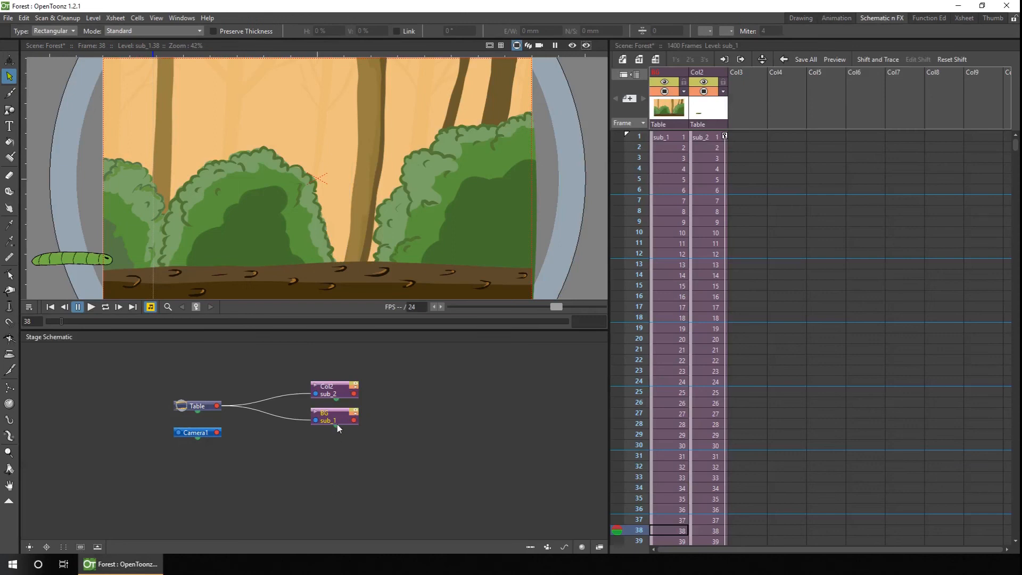
{"action": "left_click", "coordinate": [331, 391]}
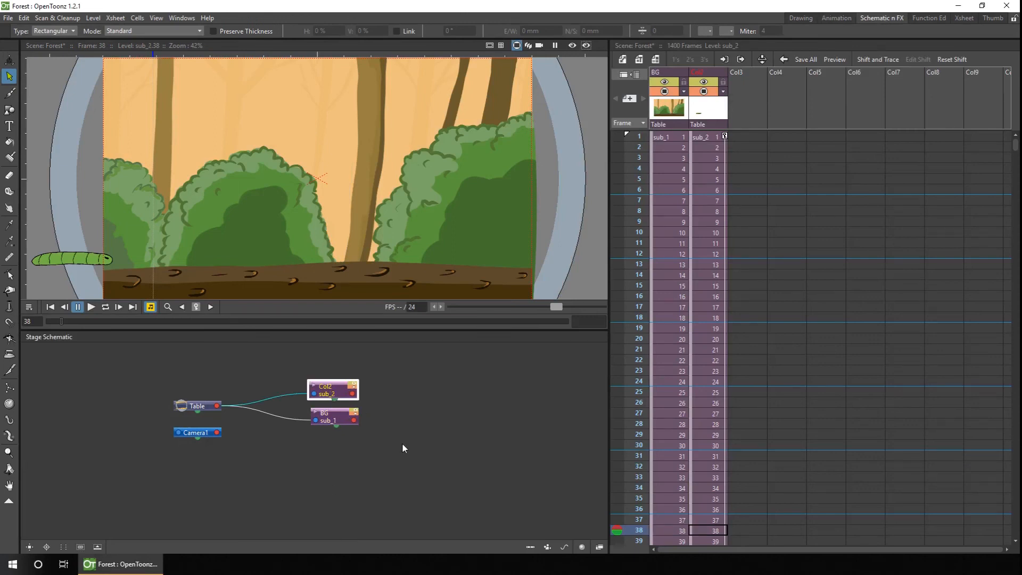
{"action": "left_click", "coordinate": [530, 546]}
{"action": "left_click_drag", "start_coordinate": [287, 404], "coordinate": [355, 386]}
{"action": "left_click_drag", "start_coordinate": [282, 366], "coordinate": [295, 387]}
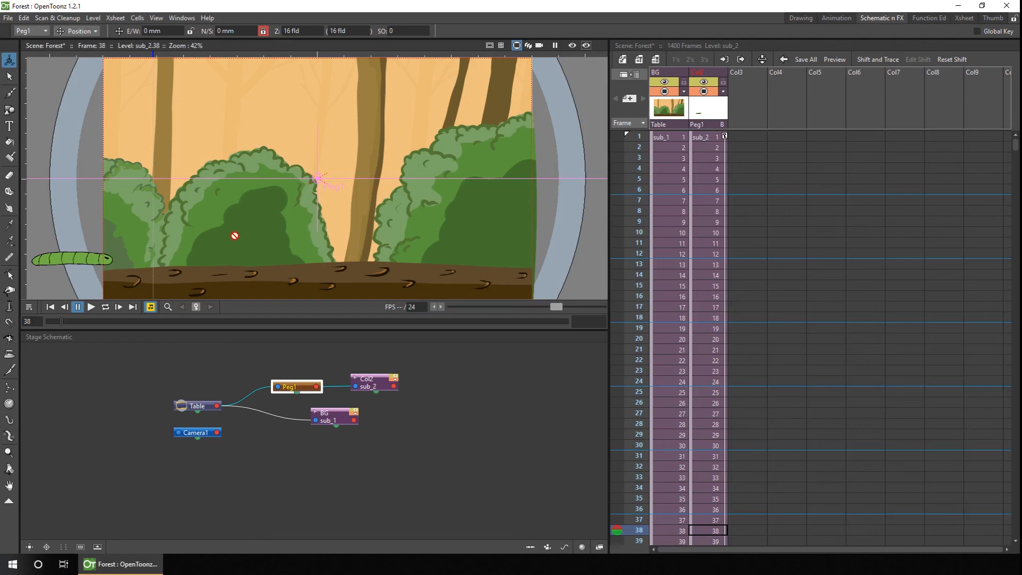
Step: Undo the peg move tried at frame 38 and lower the caterpillar's peg to about -10.7 mm N/S at frame 1
{"action": "left_click_drag", "start_coordinate": [306, 239], "coordinate": [305, 249]}
{"action": "key", "text": "ctrl+z"}
{"action": "left_click", "coordinate": [705, 137]}
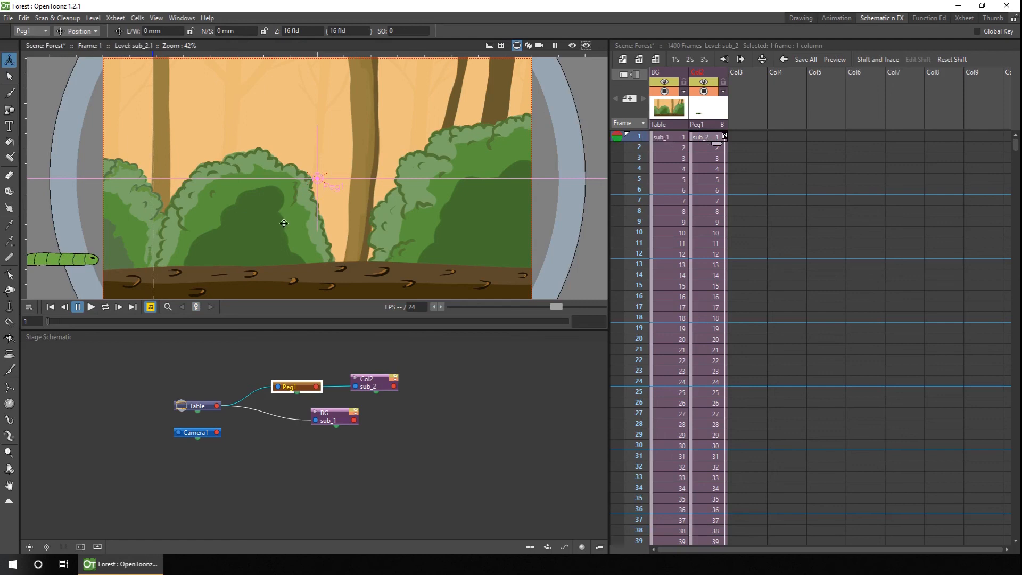
{"action": "left_click_drag", "start_coordinate": [284, 228], "coordinate": [283, 235]}
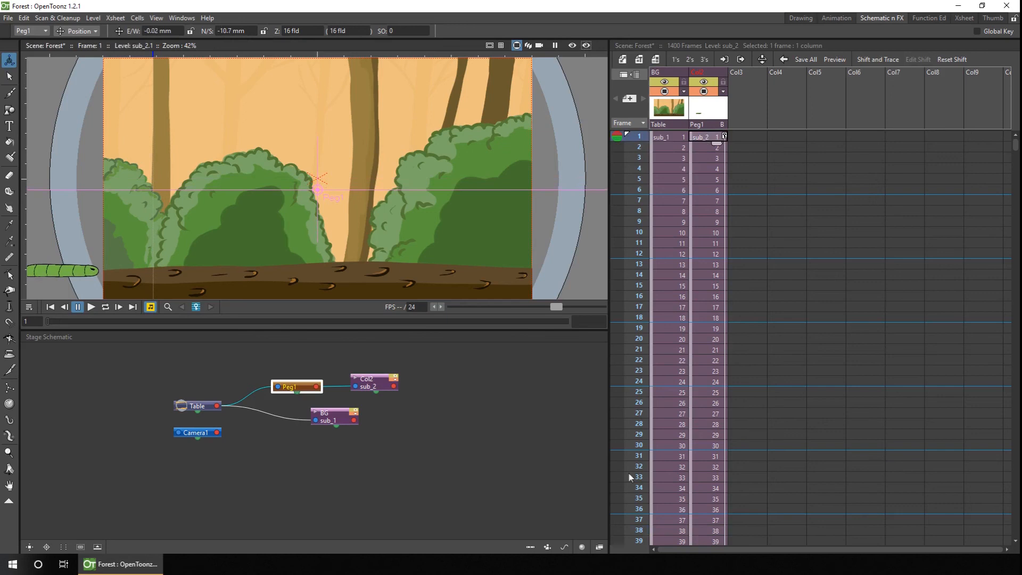
Step: Check the caterpillar's position on the ground at several frames, including 37, 312 and 404
{"action": "left_click", "coordinate": [638, 520]}
{"action": "left_click_drag", "start_coordinate": [1018, 162], "coordinate": [1016, 219]}
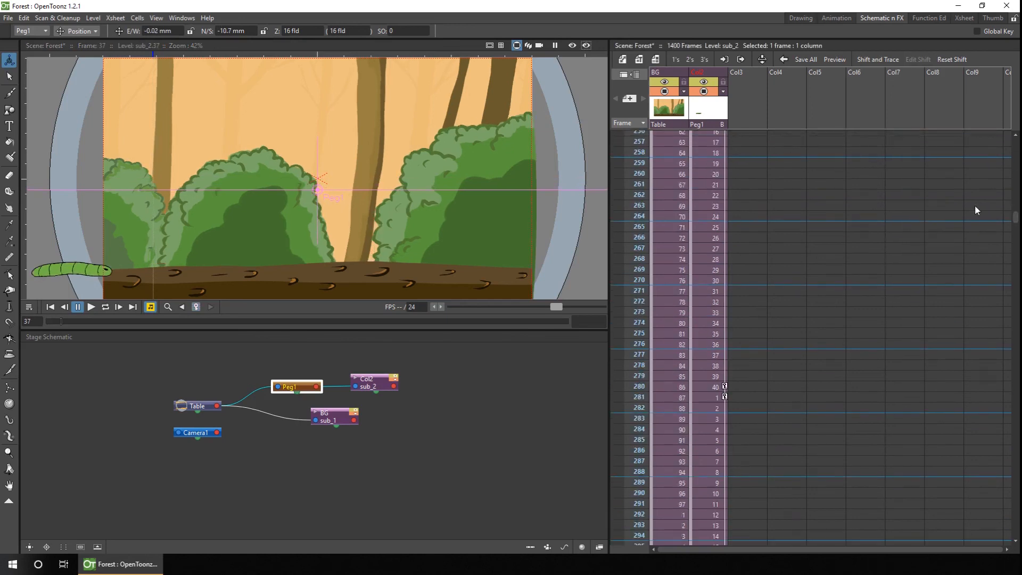
{"action": "left_click", "coordinate": [639, 227]}
{"action": "left_click", "coordinate": [1018, 318]}
{"action": "left_click", "coordinate": [638, 313]}
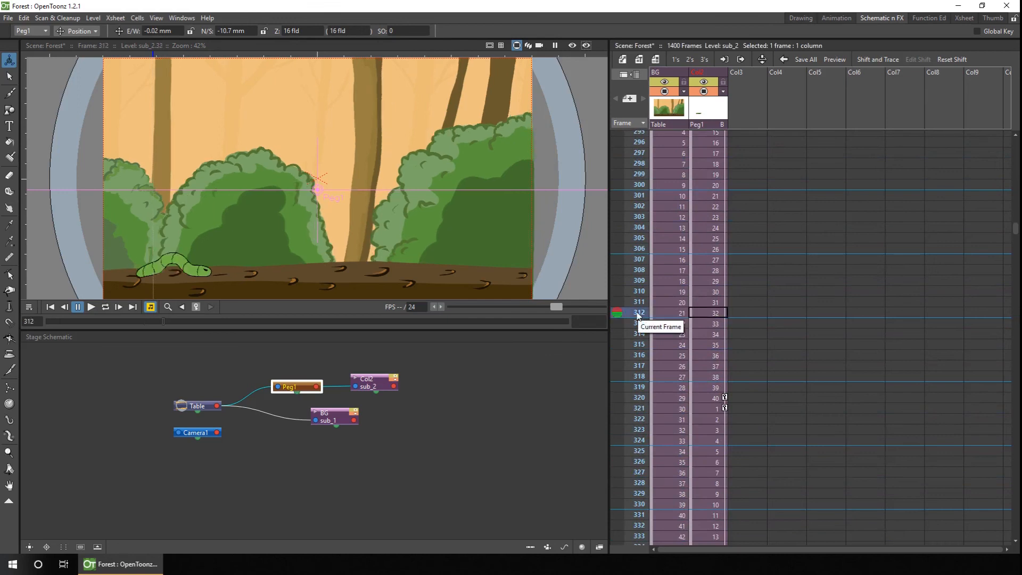
{"action": "double_click", "coordinate": [1017, 469]}
{"action": "left_click", "coordinate": [634, 462]}
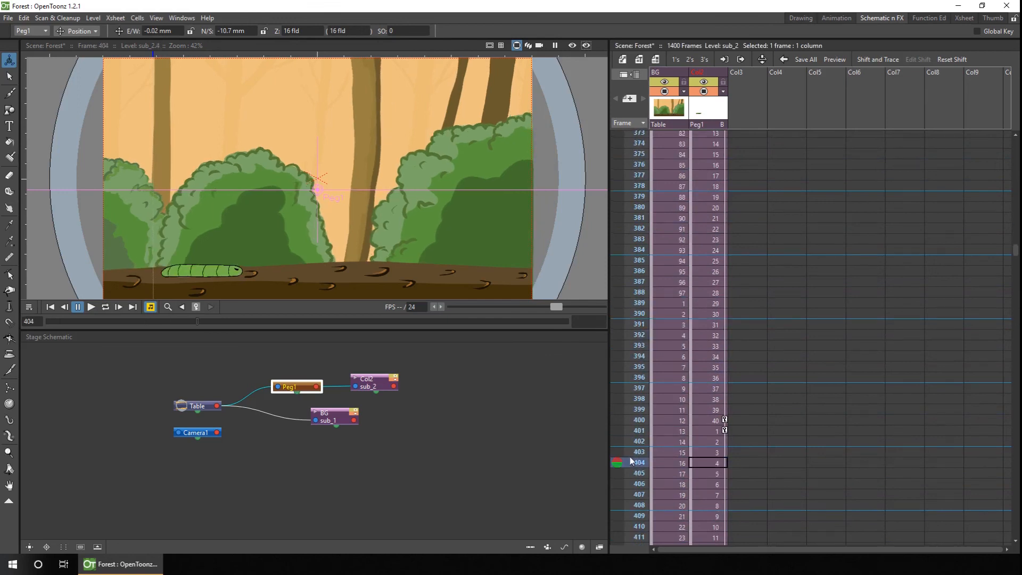
Step: Render the forest scene with the crawling caterpillar and view the result
{"action": "left_click", "coordinate": [8, 17]}
{"action": "left_click", "coordinate": [32, 340]}
{"action": "left_click", "coordinate": [519, 432]}
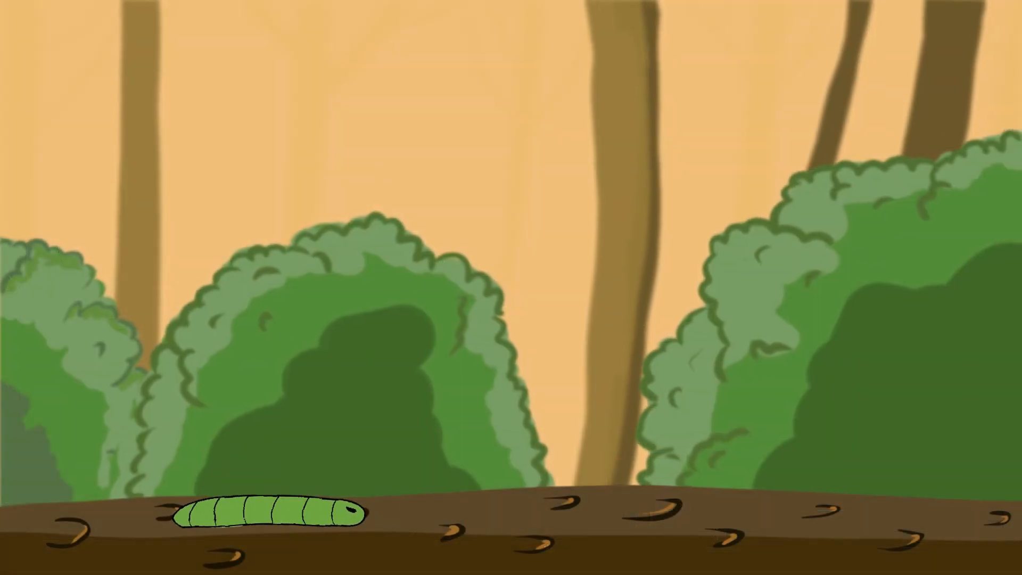